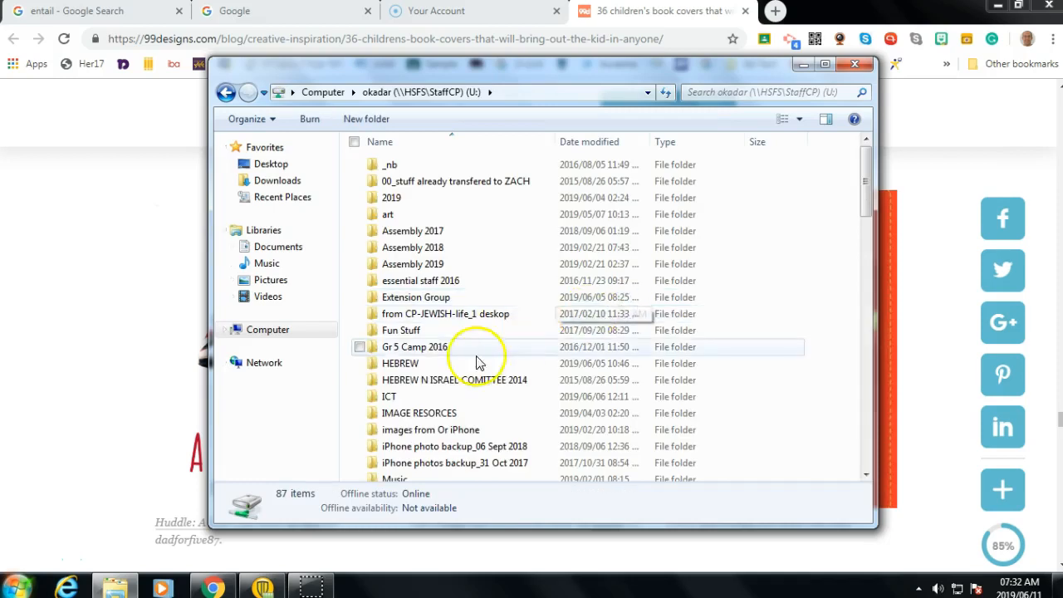
# - Open the province term 2 2019 publication from the 2019 folder in Microsoft Publisher, declining safe mode
pyautogui.doubleClick(390, 199)
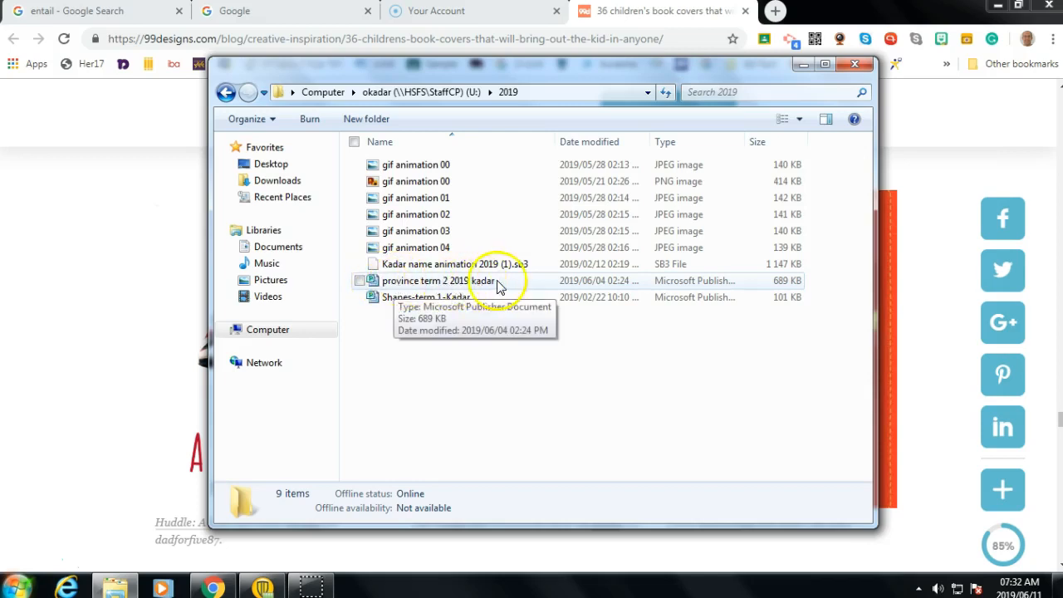
pyautogui.click(458, 283)
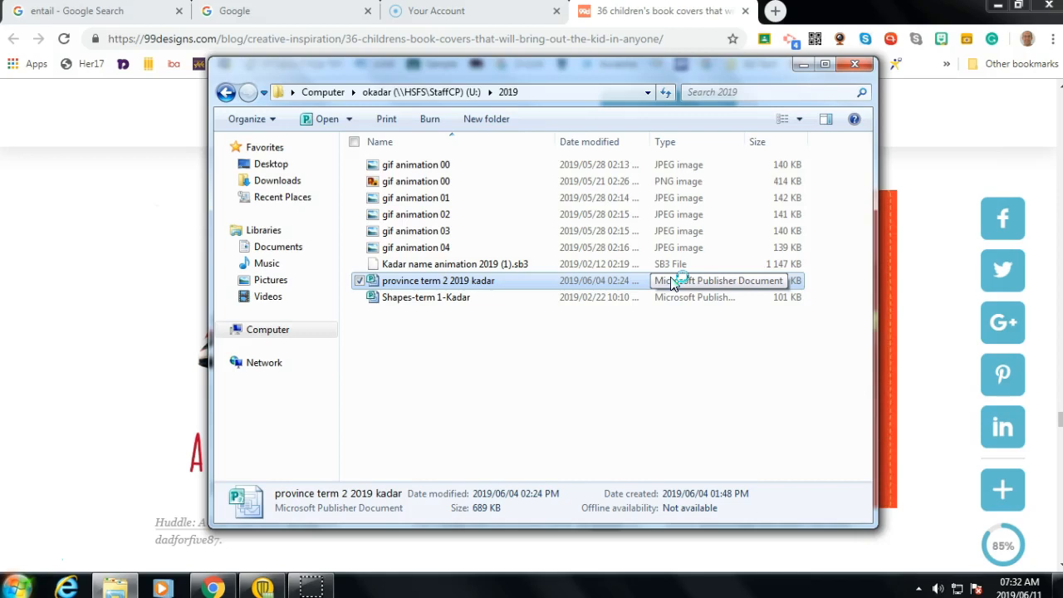
pyautogui.click(619, 21)
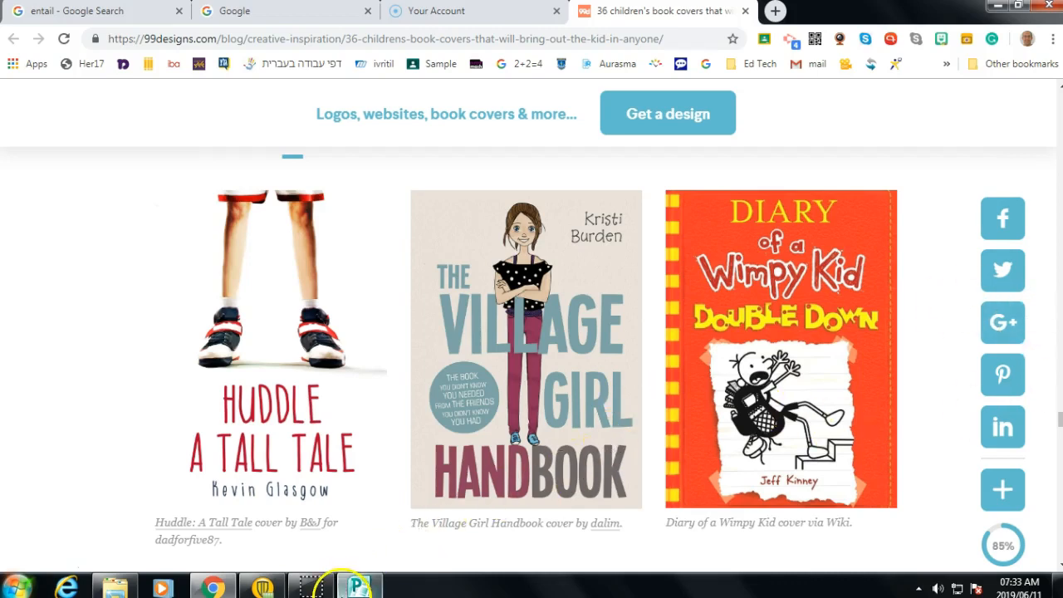
pyautogui.moveTo(362, 588)
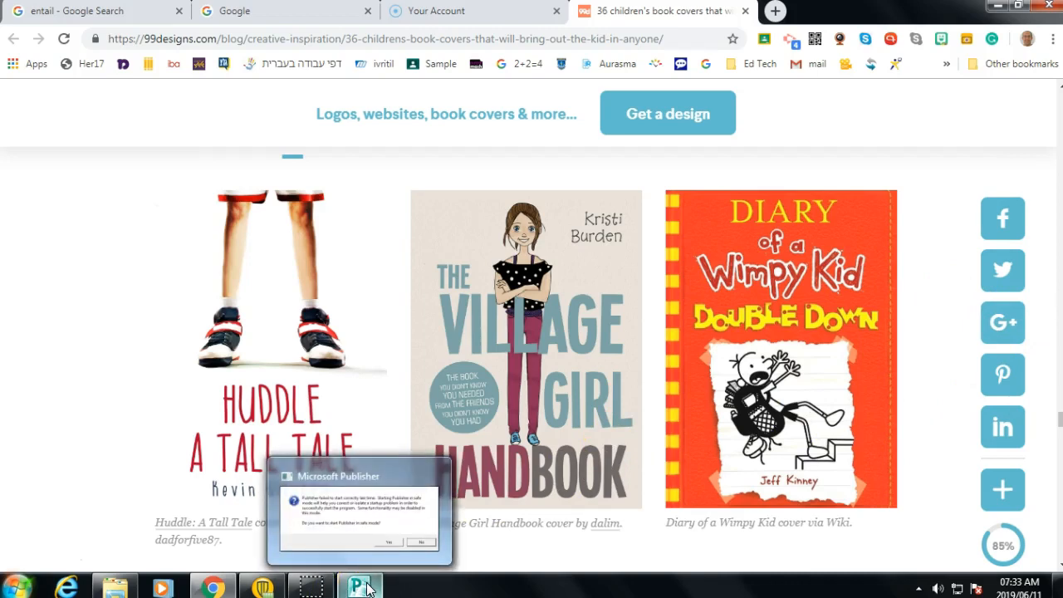
pyautogui.click(366, 588)
pyautogui.click(609, 376)
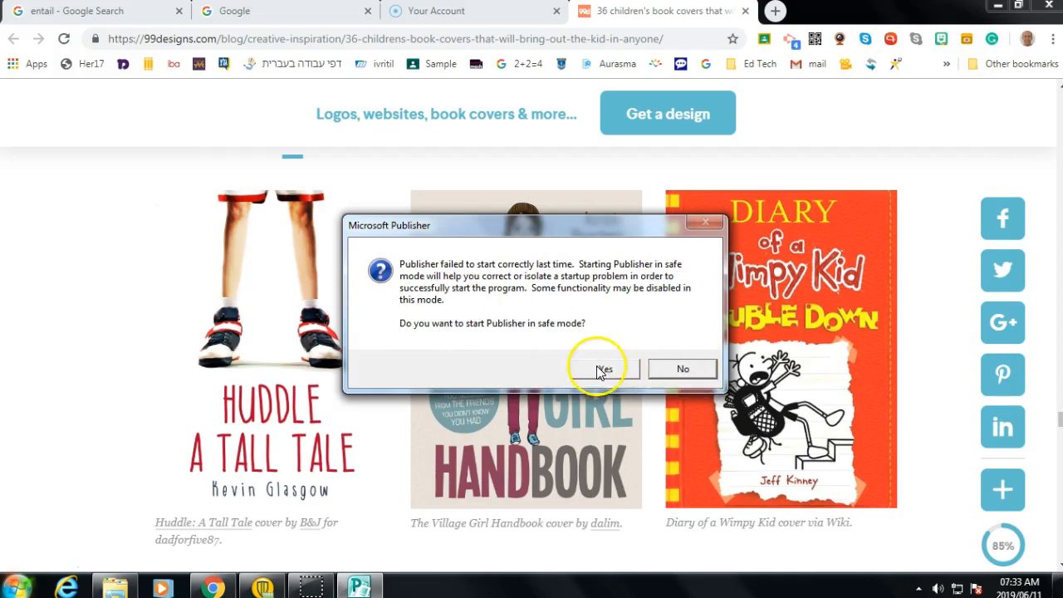
pyautogui.click(679, 369)
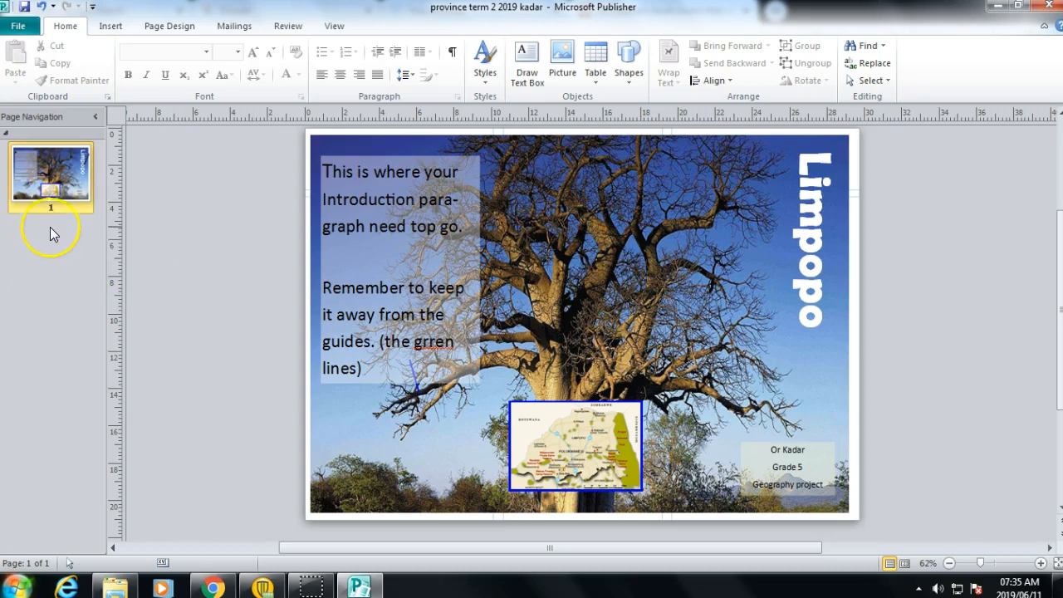
# - Insert a blank second page and apply the built-in ruler guides with three columns and a heading band
pyautogui.click(111, 26)
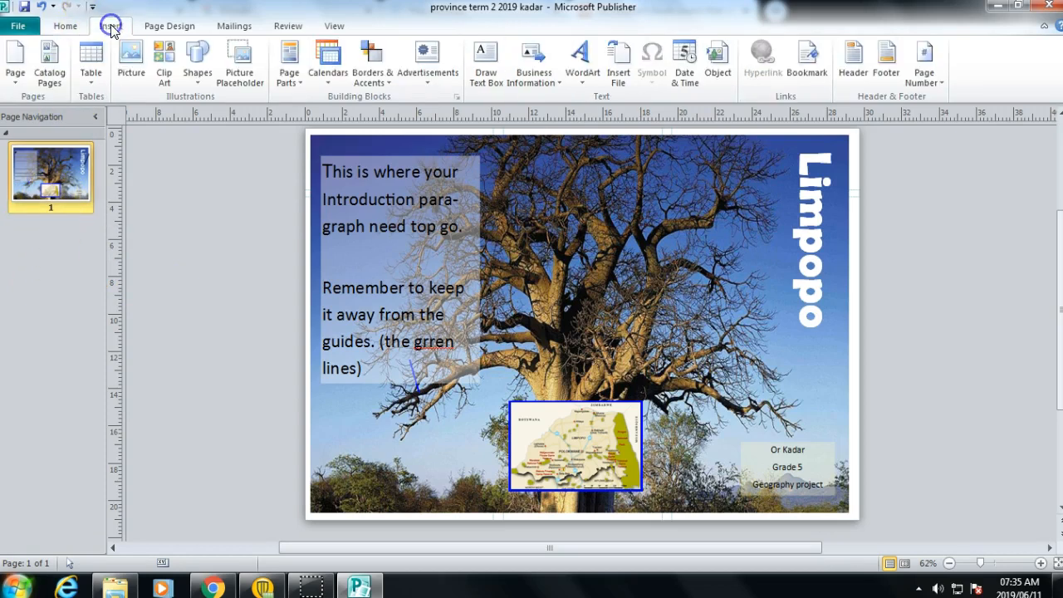
pyautogui.click(17, 60)
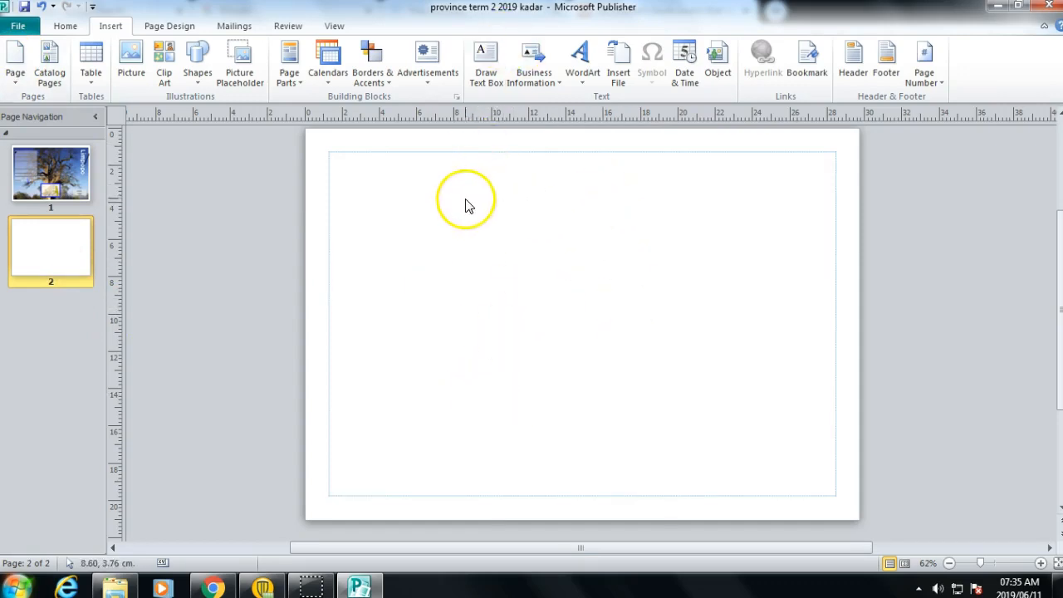
pyautogui.click(163, 27)
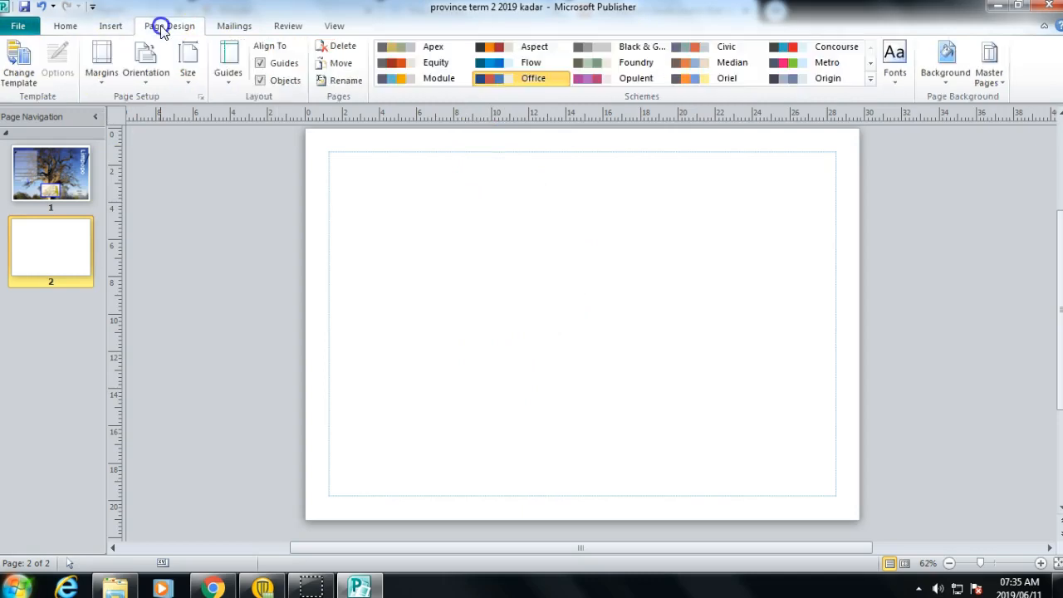
pyautogui.click(228, 78)
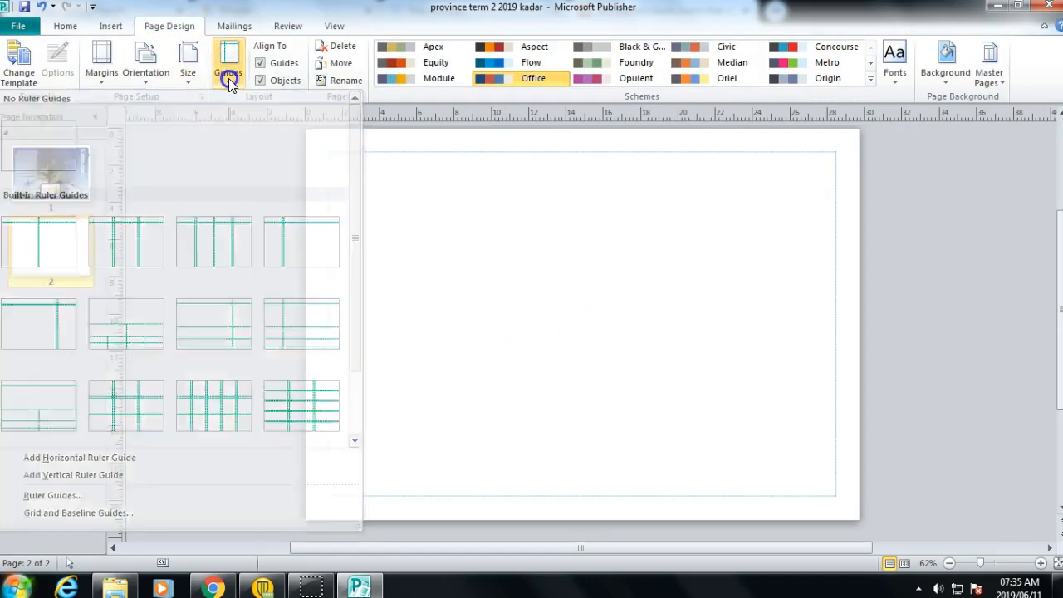
pyautogui.click(119, 243)
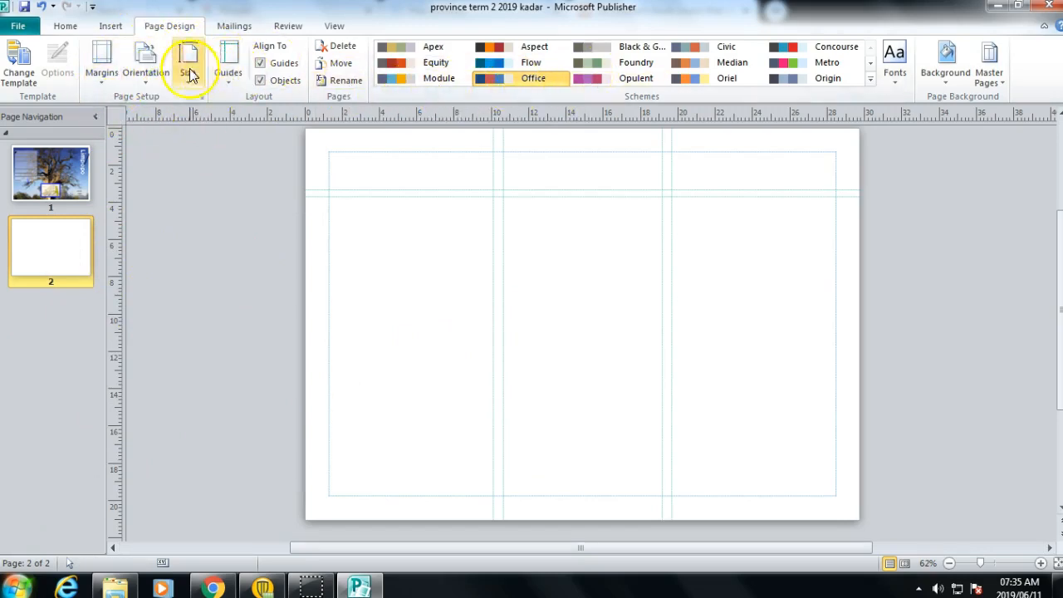
# - Add a text box reading "Fact" at the head of page 2's first column, widened to about 8.2 cm to span the column
pyautogui.click(63, 28)
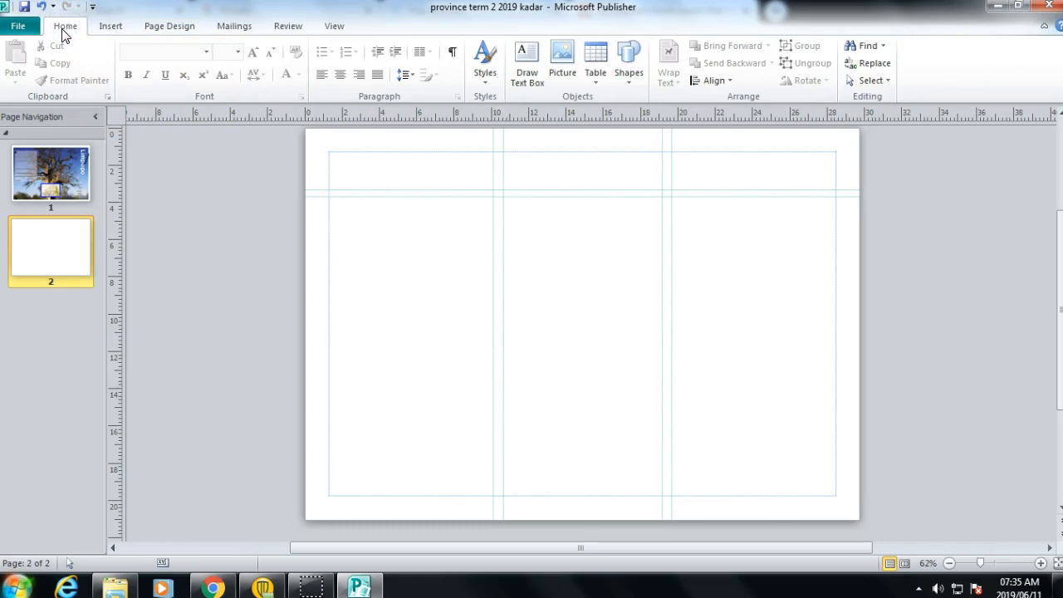
pyautogui.click(525, 68)
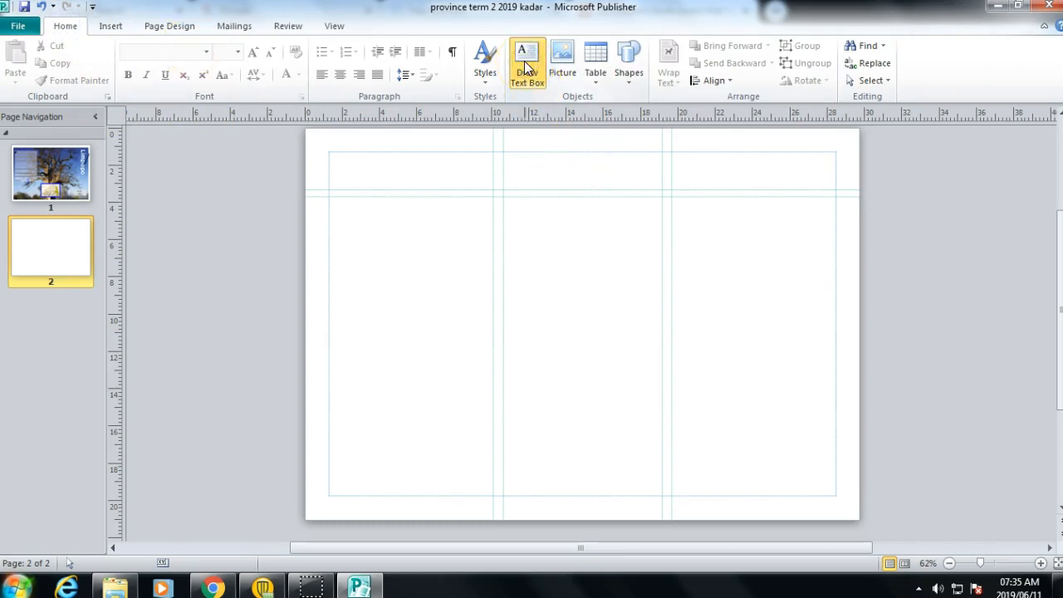
pyautogui.click(109, 26)
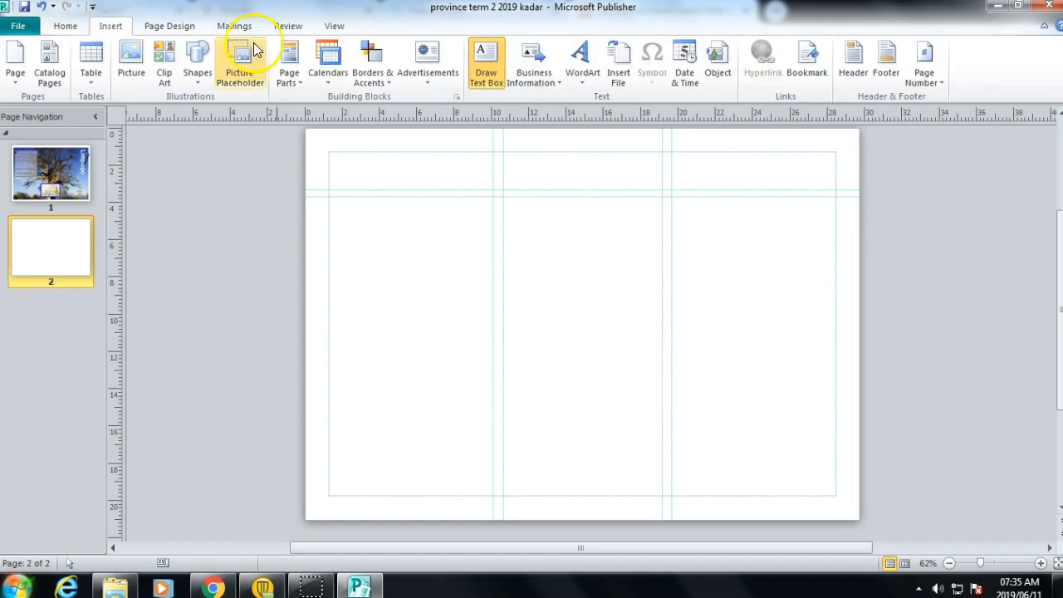
pyautogui.click(487, 53)
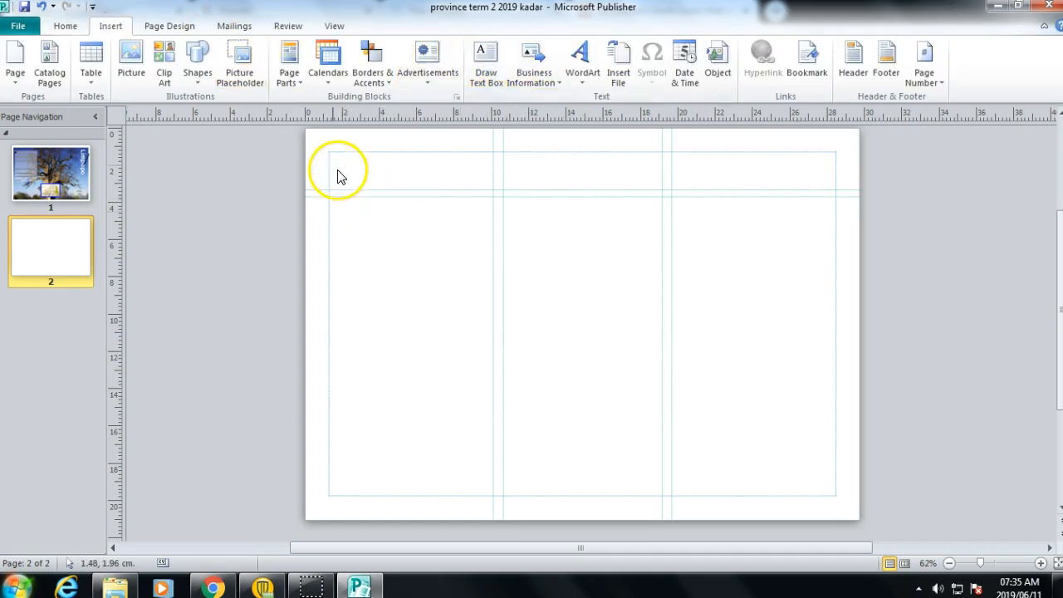
pyautogui.moveTo(333, 161); pyautogui.dragTo(492, 186)
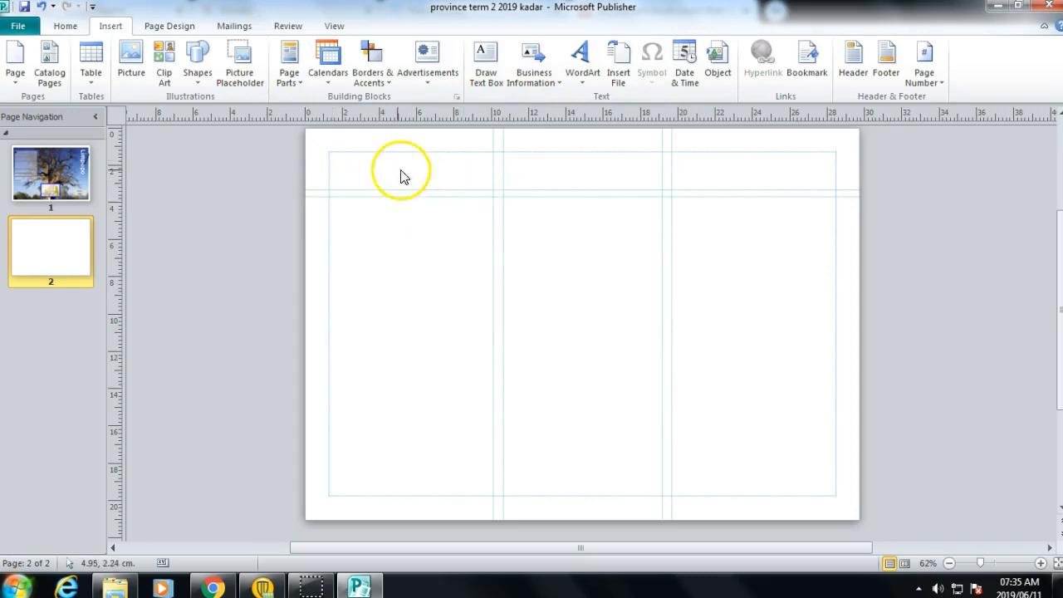
pyautogui.click(335, 161)
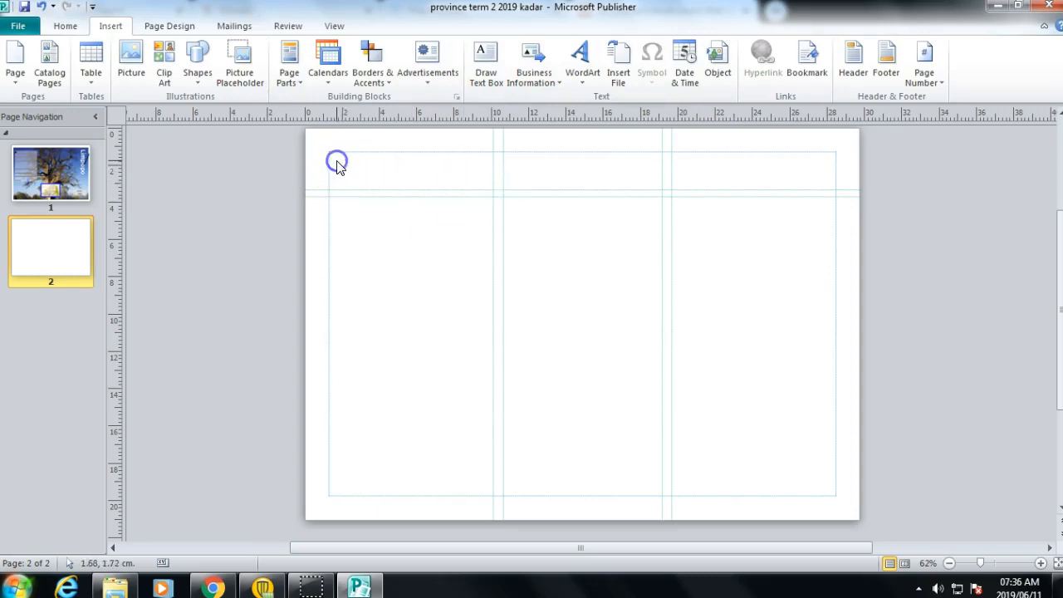
pyautogui.click(488, 66)
pyautogui.click(335, 183)
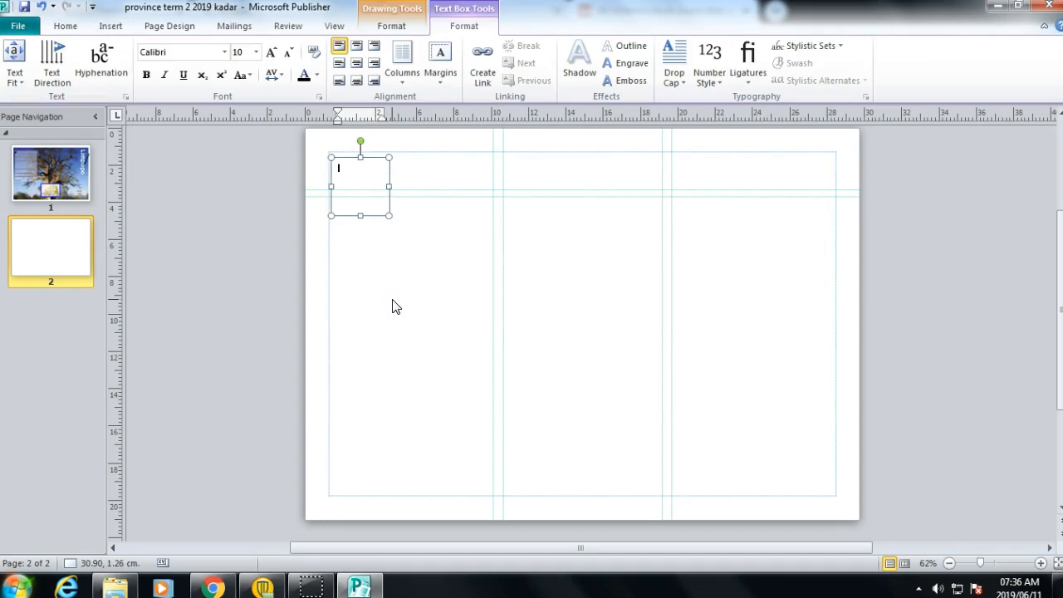
pyautogui.write('Fact')
pyautogui.moveTo(388, 186); pyautogui.dragTo(494, 186)
# - Format the "Fact" heading as 20 pt, blue, bold and underlined
pyautogui.doubleClick(352, 173)
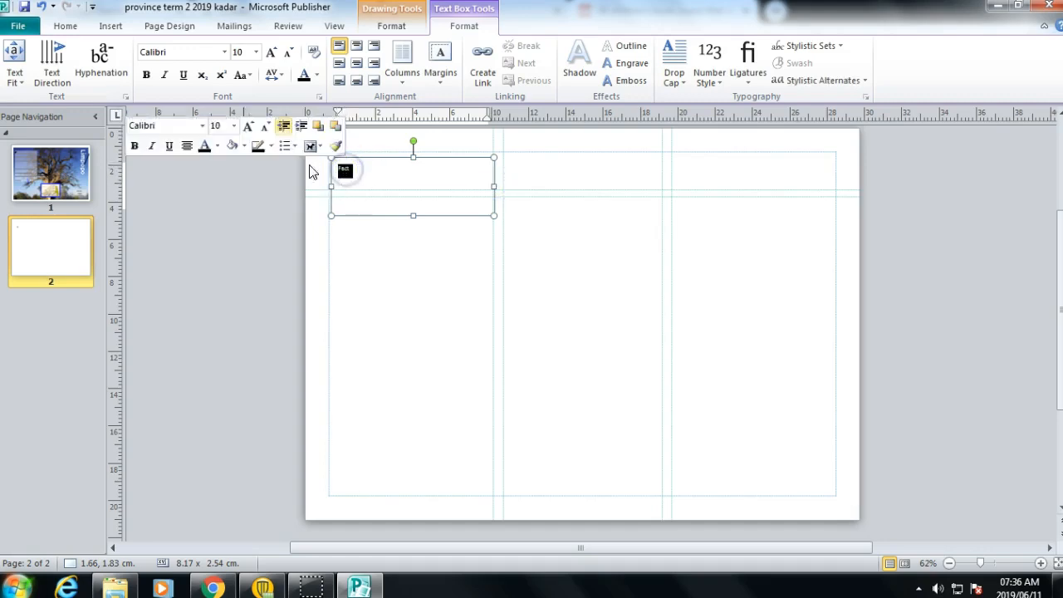
pyautogui.click(255, 52)
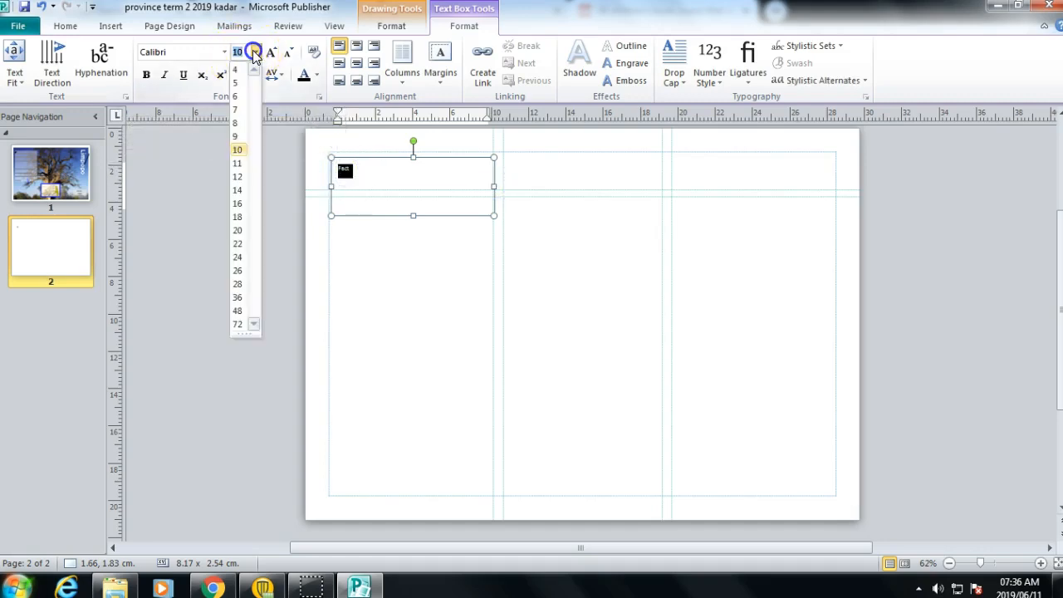
pyautogui.click(246, 230)
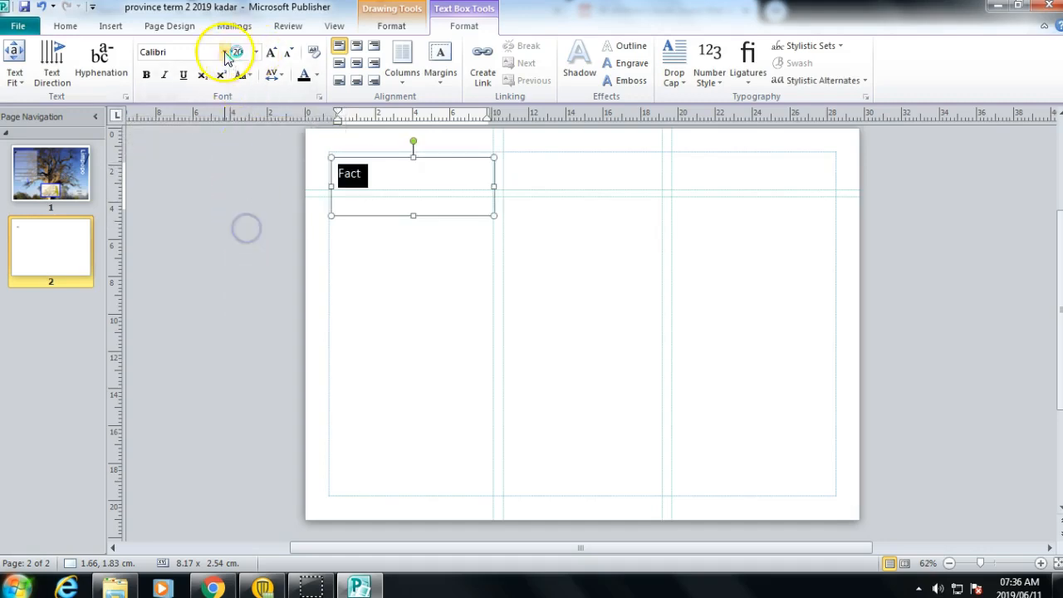
pyautogui.click(317, 75)
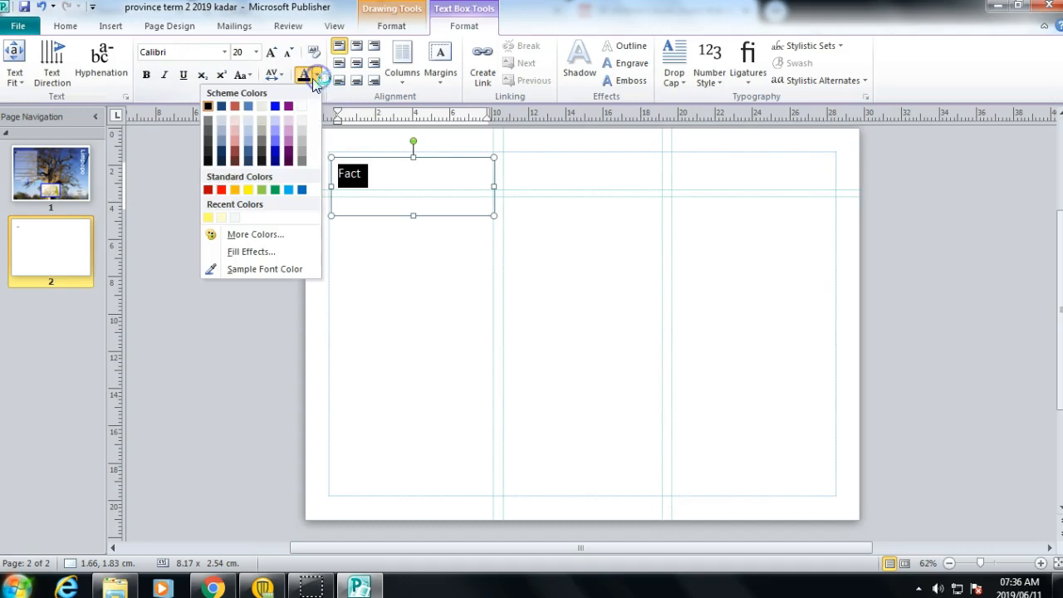
pyautogui.click(303, 189)
pyautogui.click(183, 75)
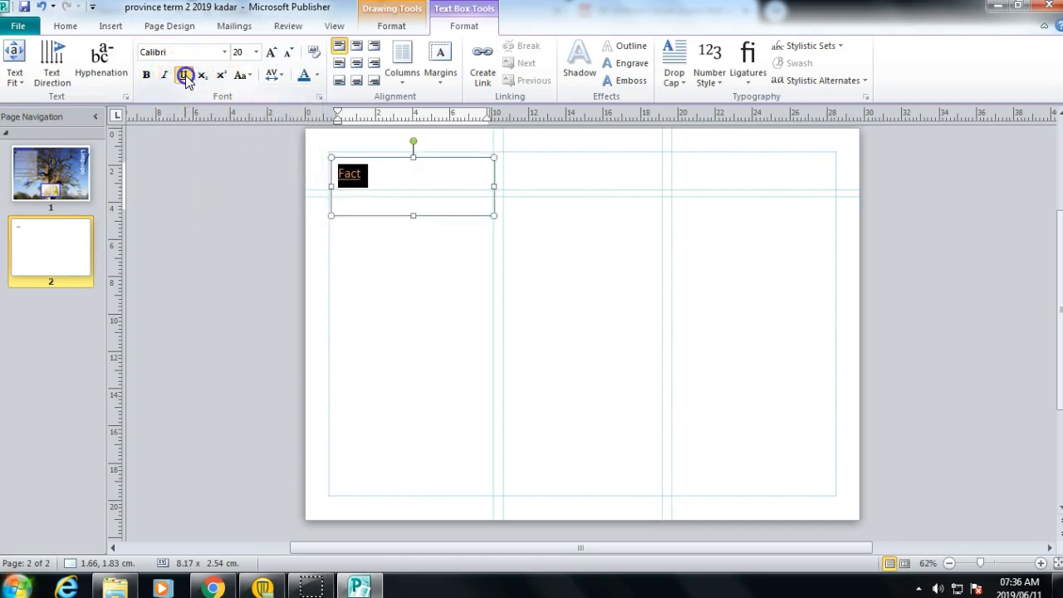
pyautogui.click(412, 214)
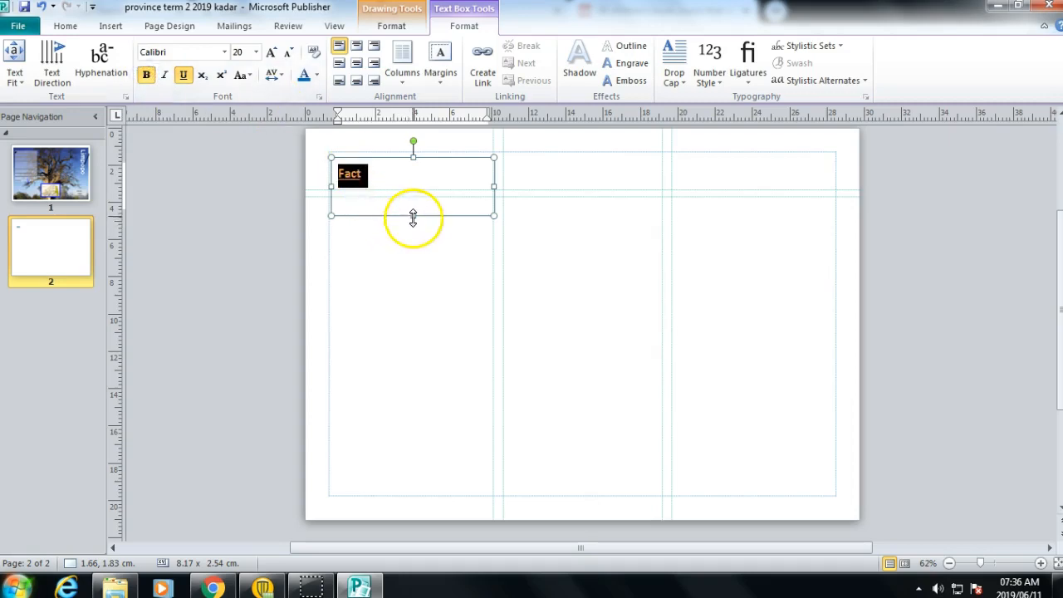
pyautogui.moveTo(406, 201)
pyautogui.mouseDown()
pyautogui.moveTo(406, 231)
pyautogui.moveTo(397, 188)
pyautogui.moveTo(416, 195)
pyautogui.mouseUp()
pyautogui.click(416, 235)
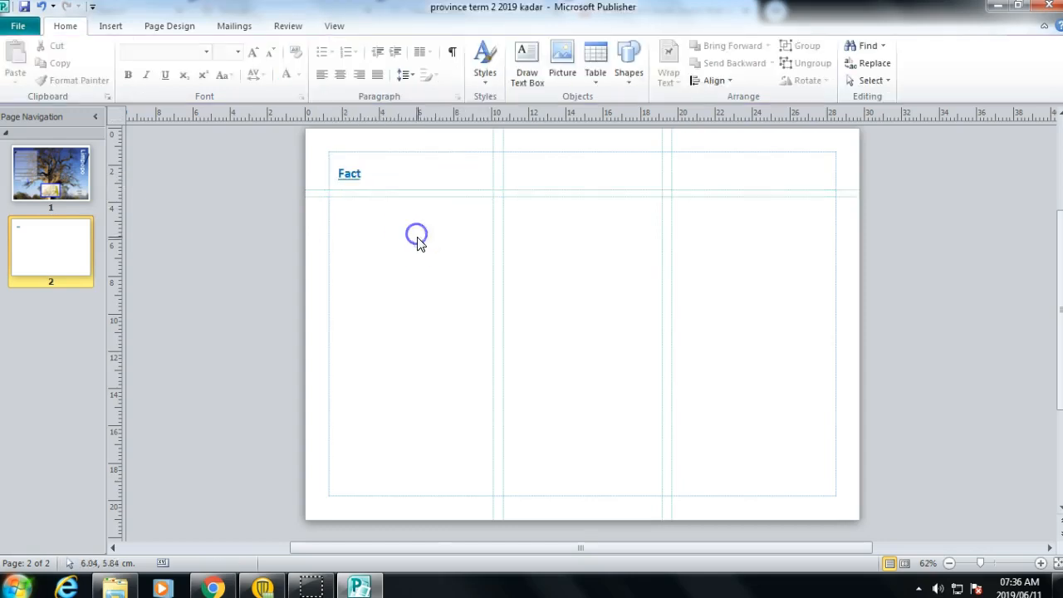
# - Add a column-wide text box below the heading reading "I'm going to copy text from the Google Doc you made in class and paste it here."
pyautogui.click(108, 26)
pyautogui.click(486, 59)
pyautogui.click(336, 186)
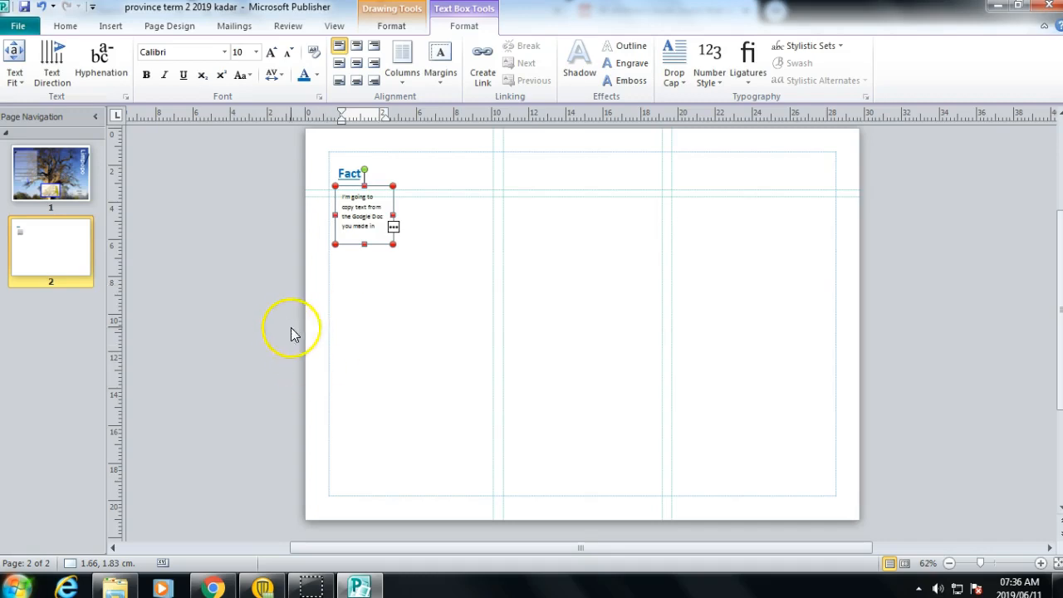
pyautogui.moveTo(393, 215); pyautogui.dragTo(496, 216)
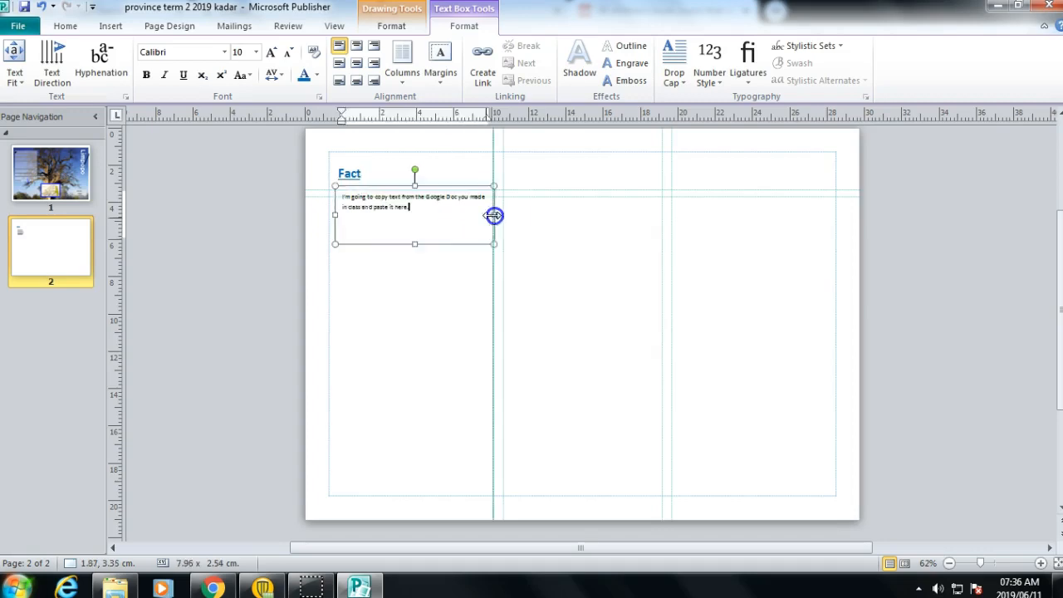
# - Set the font size of the paragraph under the "Fact" heading to 12
pyautogui.moveTo(418, 221); pyautogui.dragTo(333, 199)
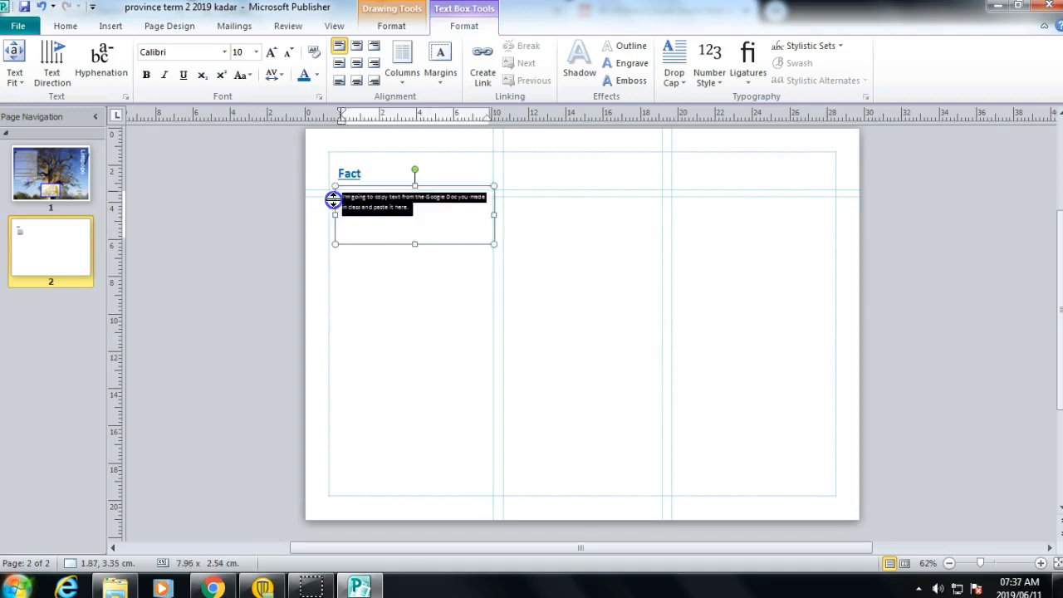
pyautogui.click(256, 52)
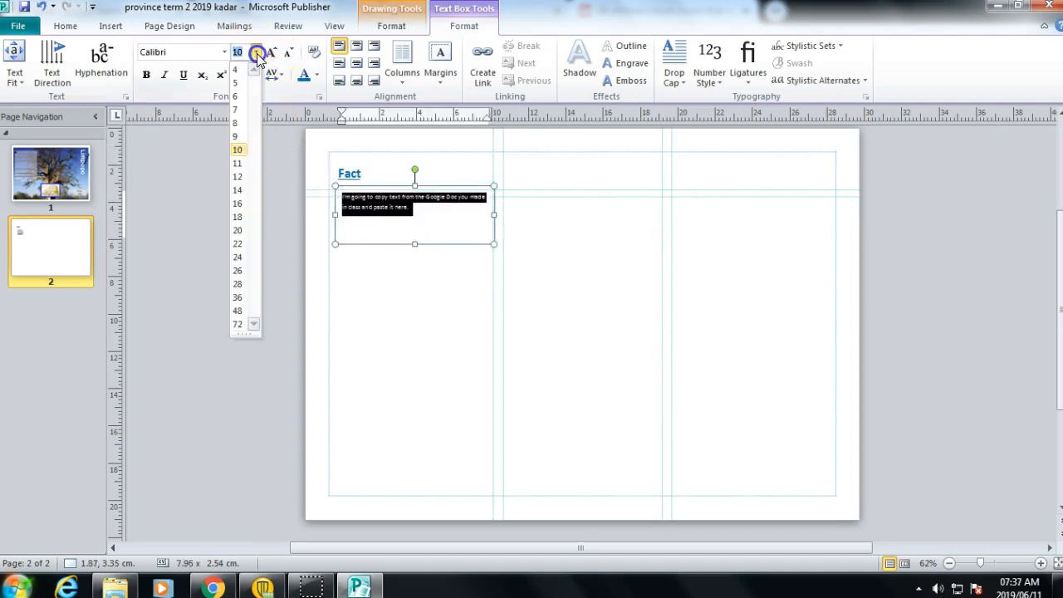
pyautogui.click(240, 177)
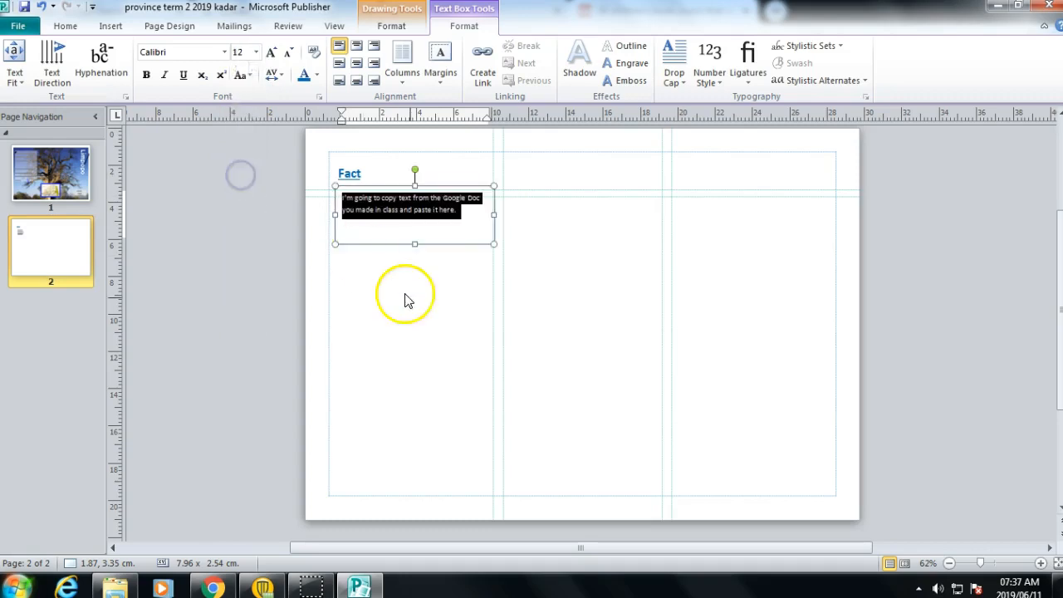
pyautogui.click(416, 330)
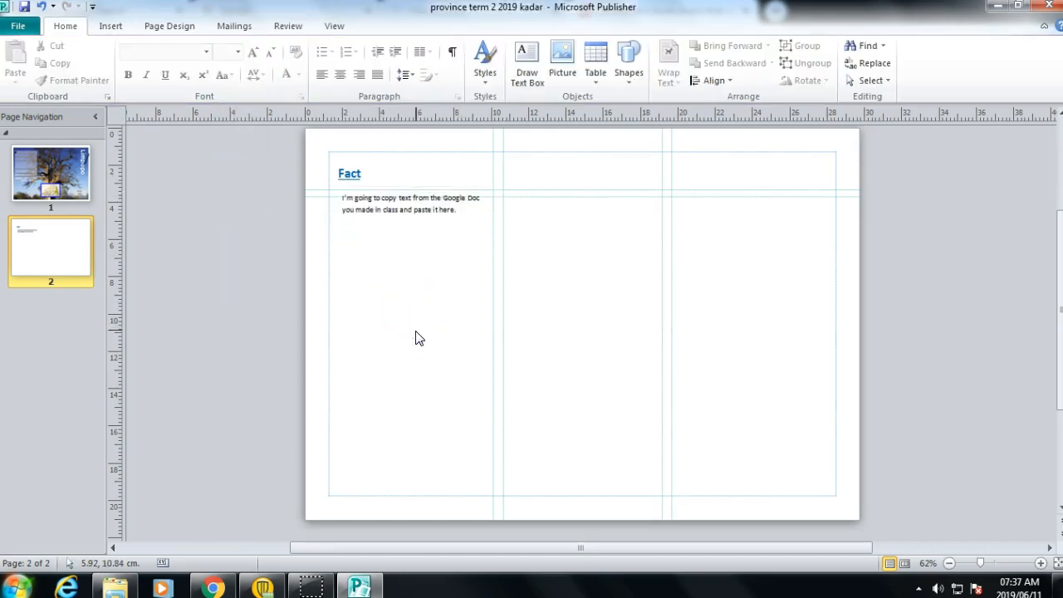
# - Narrow the paragraph's text box to about 7.5 cm so it stays clear of the first column's right guide
pyautogui.click(443, 212)
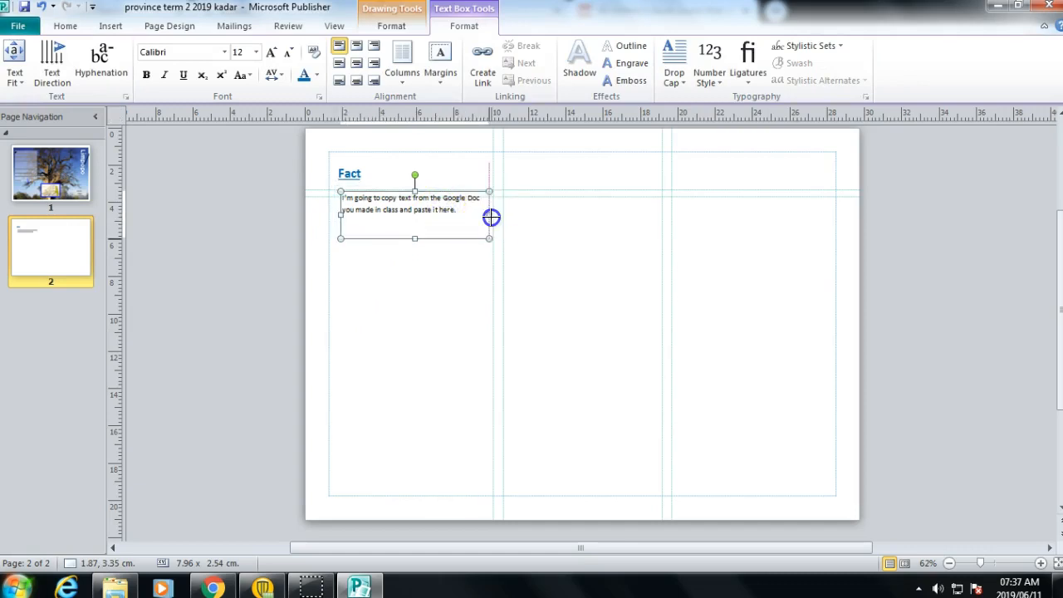
pyautogui.moveTo(489, 216); pyautogui.dragTo(485, 216)
pyautogui.click(426, 314)
pyautogui.click(368, 196)
pyautogui.doubleClick(368, 170)
pyautogui.click(368, 308)
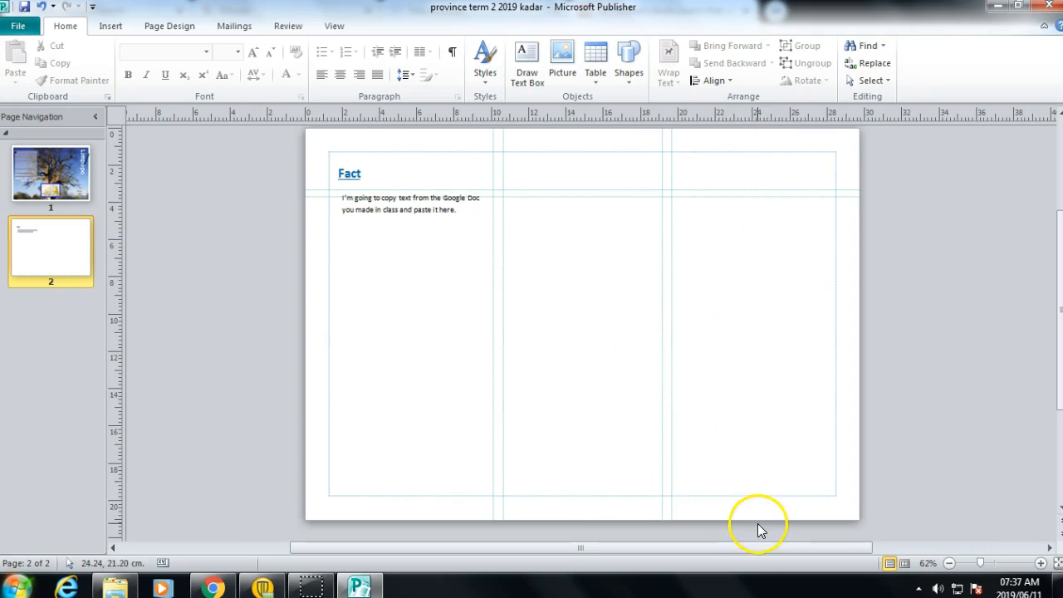
pyautogui.click(424, 209)
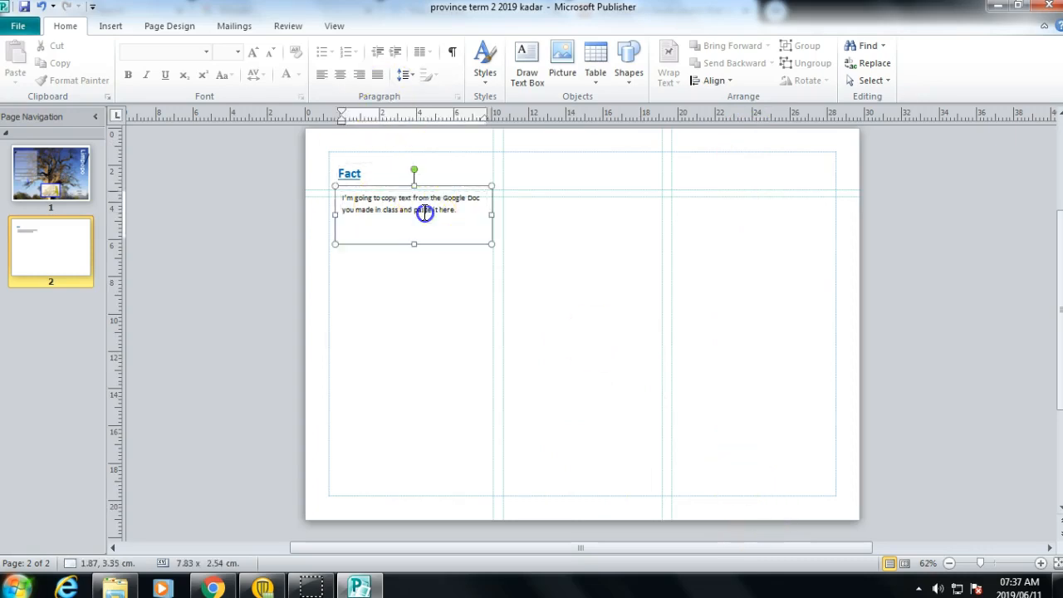
pyautogui.moveTo(493, 217); pyautogui.dragTo(480, 216)
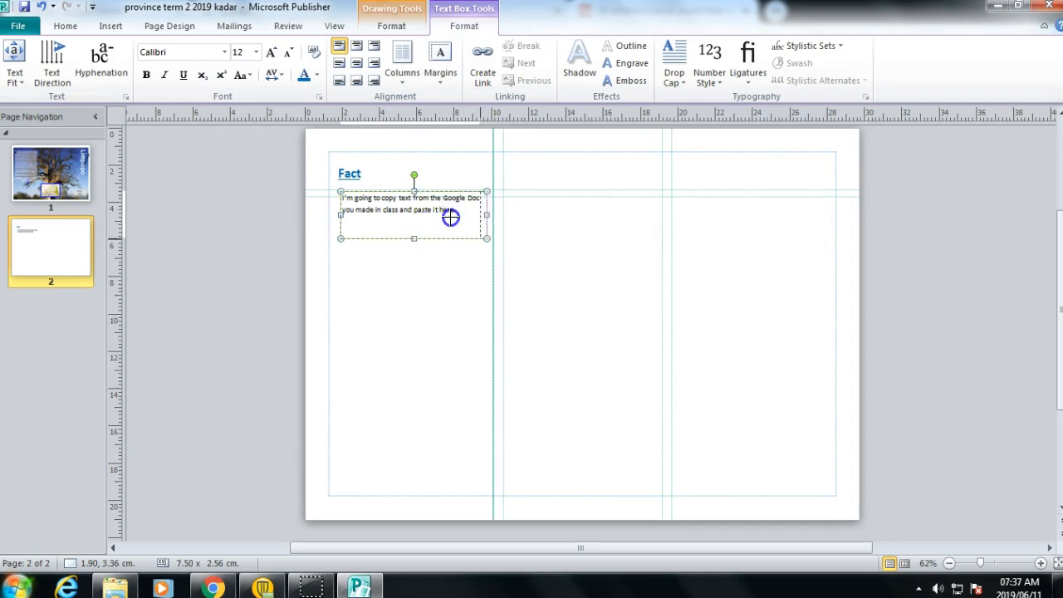
# - Set the text wrapping of the paragraph's text box under the "Fact" heading to None
pyautogui.moveTo(458, 217); pyautogui.dragTo(458, 217)
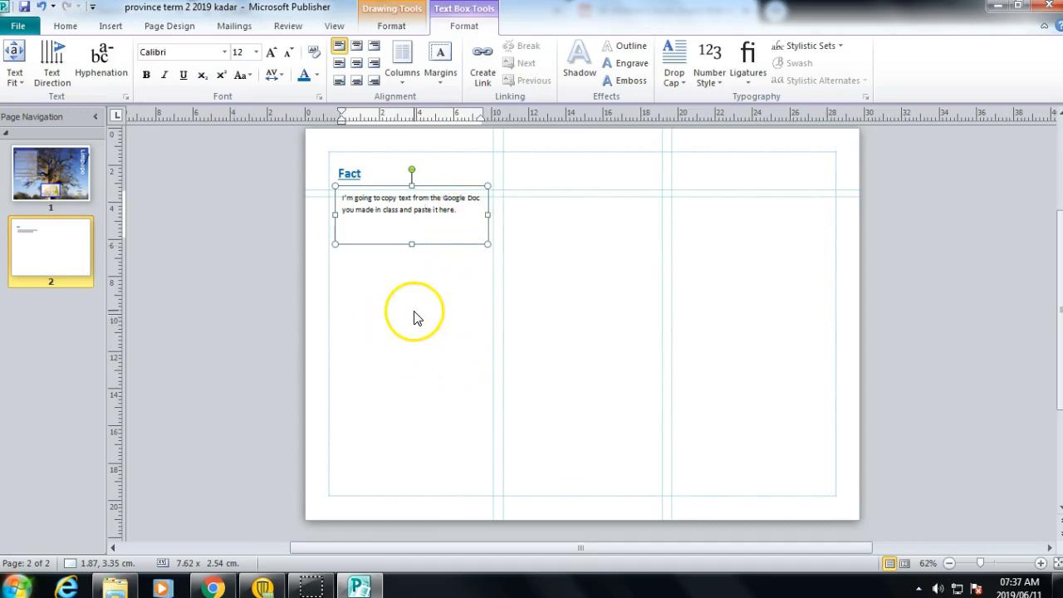
pyautogui.click(424, 210)
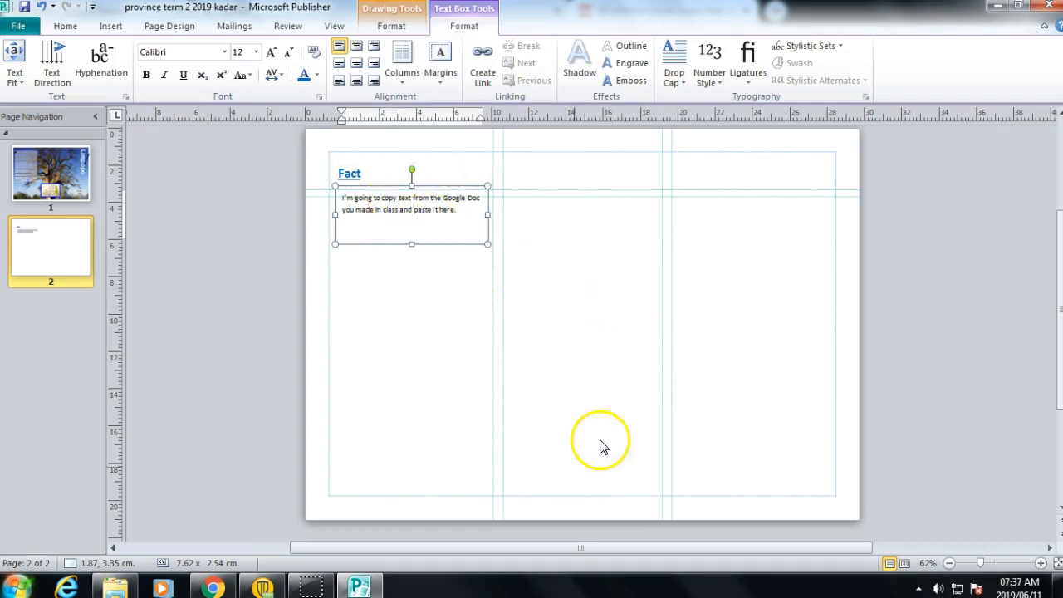
pyautogui.click(431, 247)
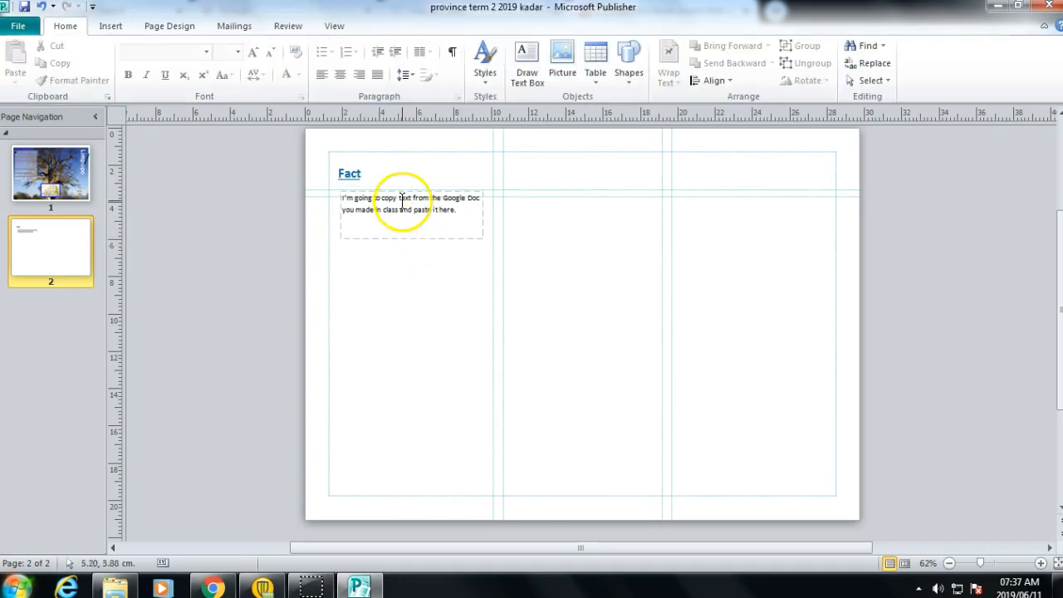
pyautogui.click(371, 225)
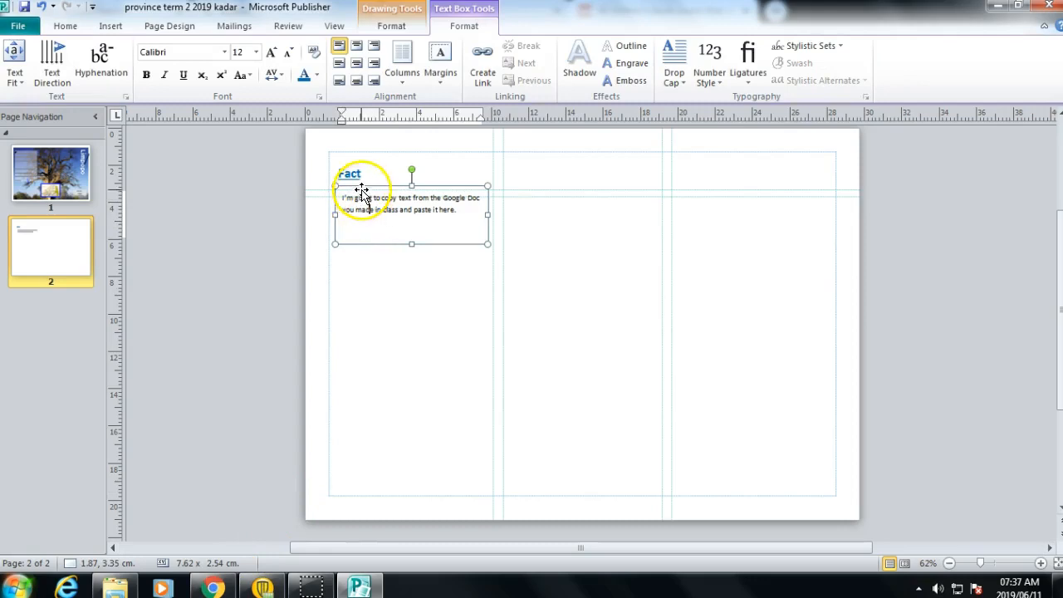
pyautogui.click(358, 187)
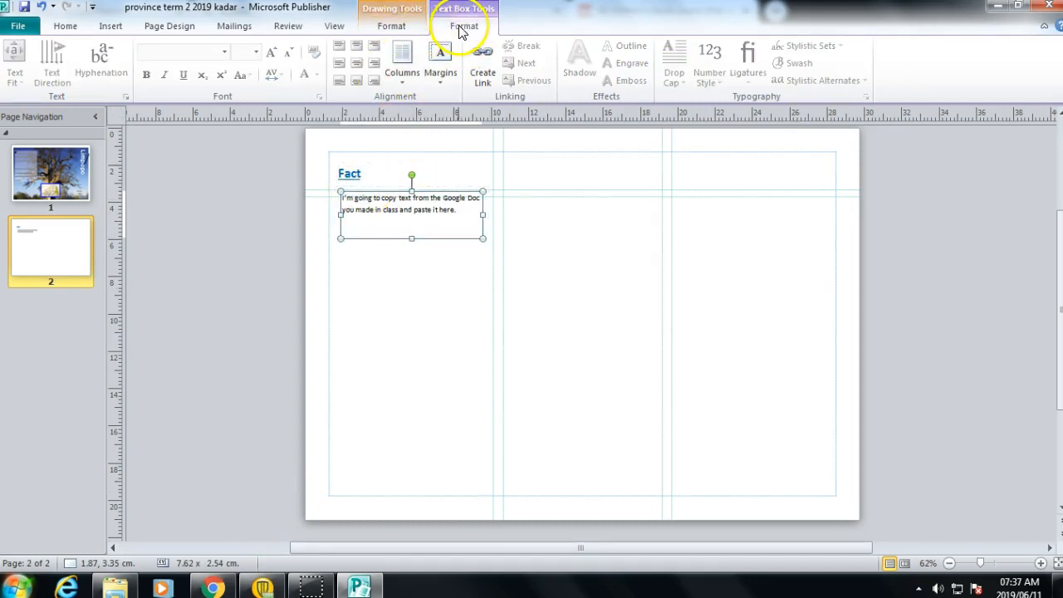
pyautogui.click(398, 28)
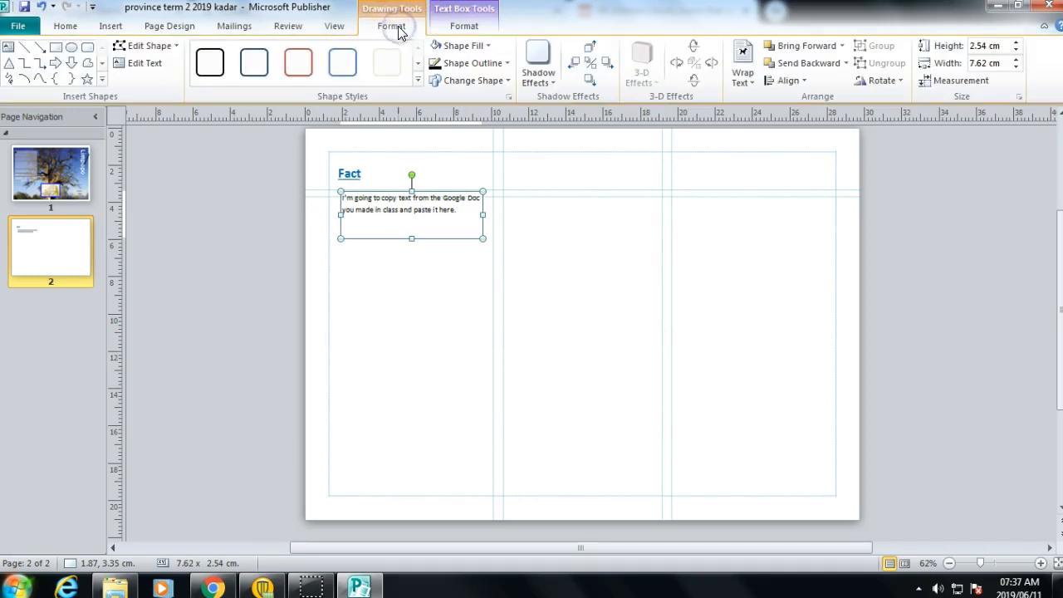
pyautogui.click(747, 81)
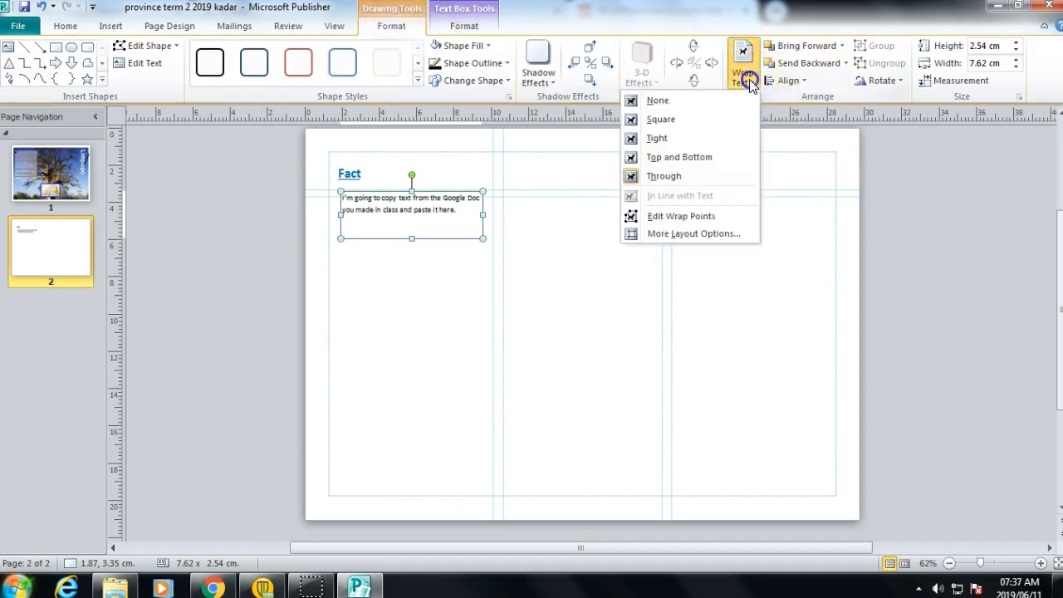
pyautogui.click(645, 101)
# - Switch to Chrome and search Google Images for "limpopo"
pyautogui.click(213, 588)
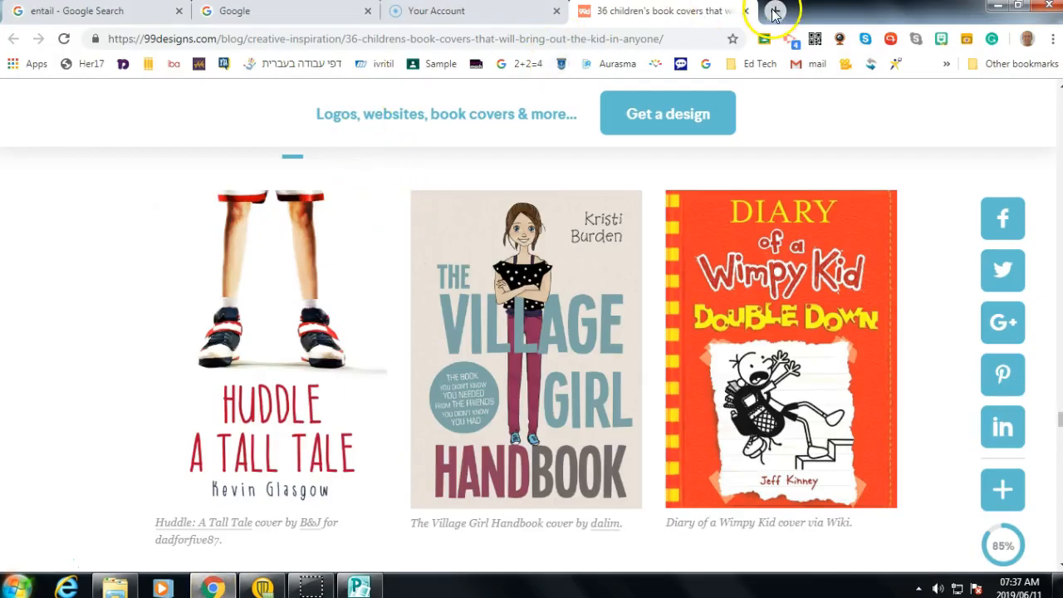
pyautogui.click(483, 39)
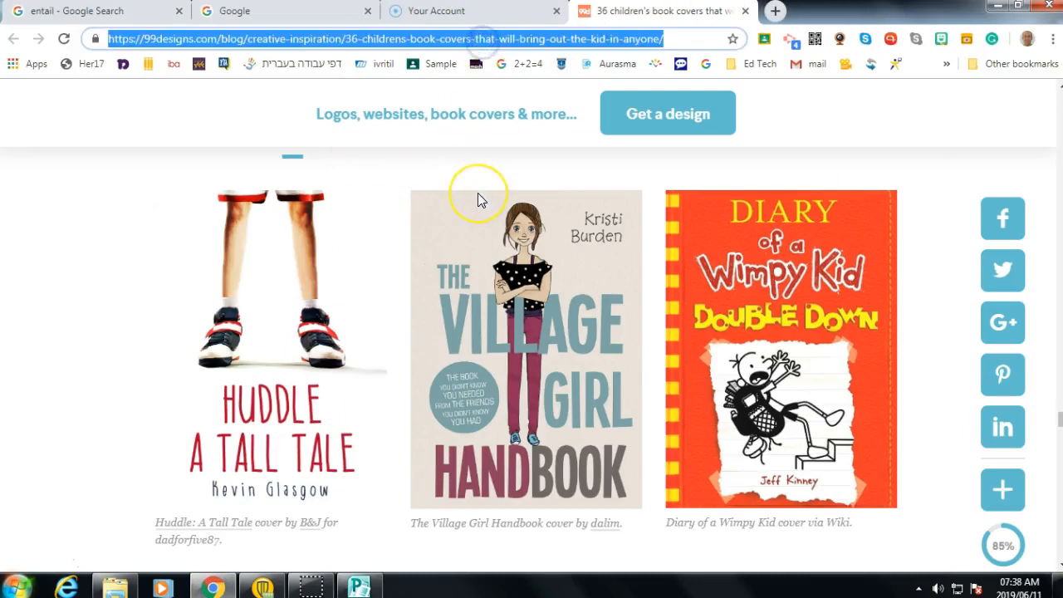
pyautogui.write('limpopo')
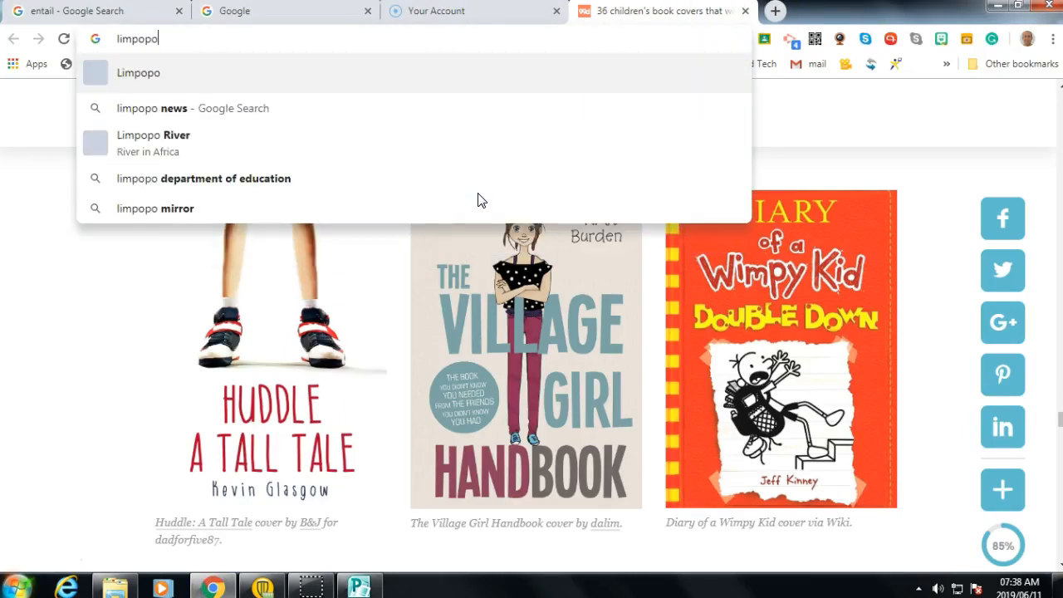
pyautogui.press('Return')
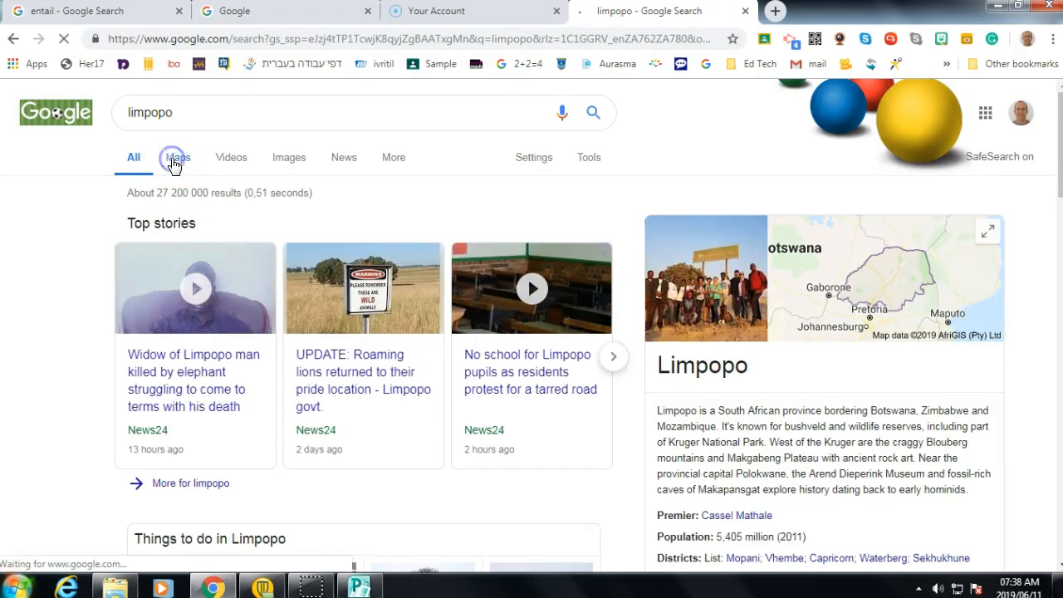
pyautogui.click(225, 160)
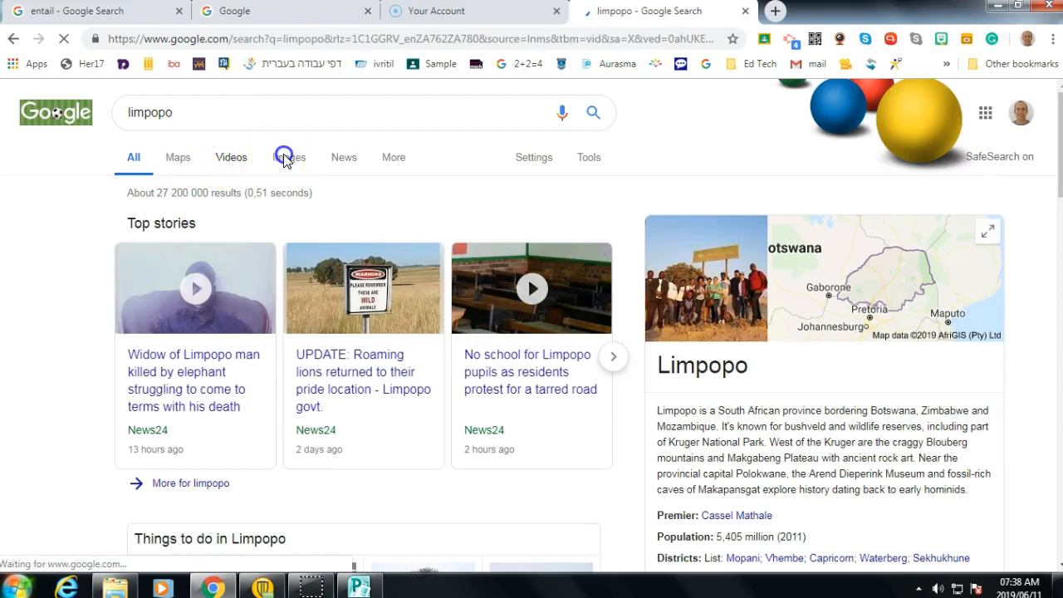
pyautogui.click(287, 171)
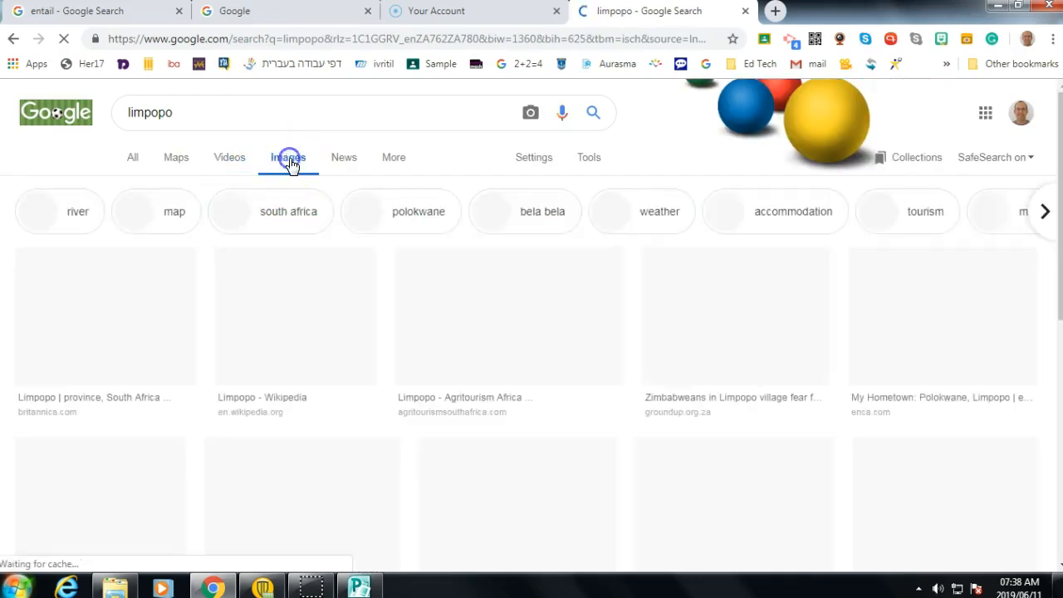
# - Open the "Top 5 Limpopo Attractions" rock formation photo in the image results and copy the image
pyautogui.scroll(-2, 604, 330)
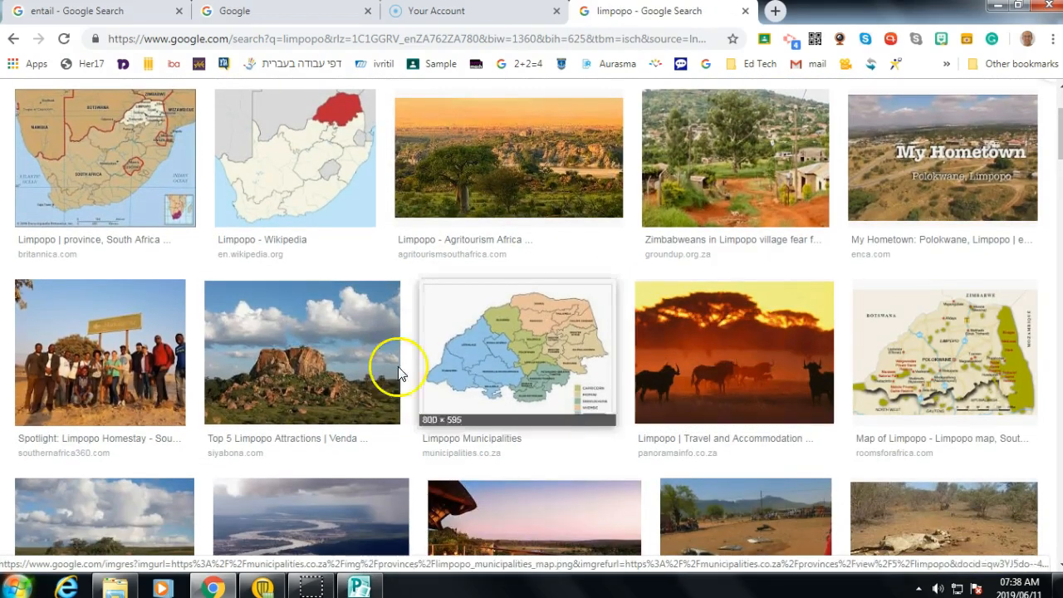
pyautogui.click(314, 349)
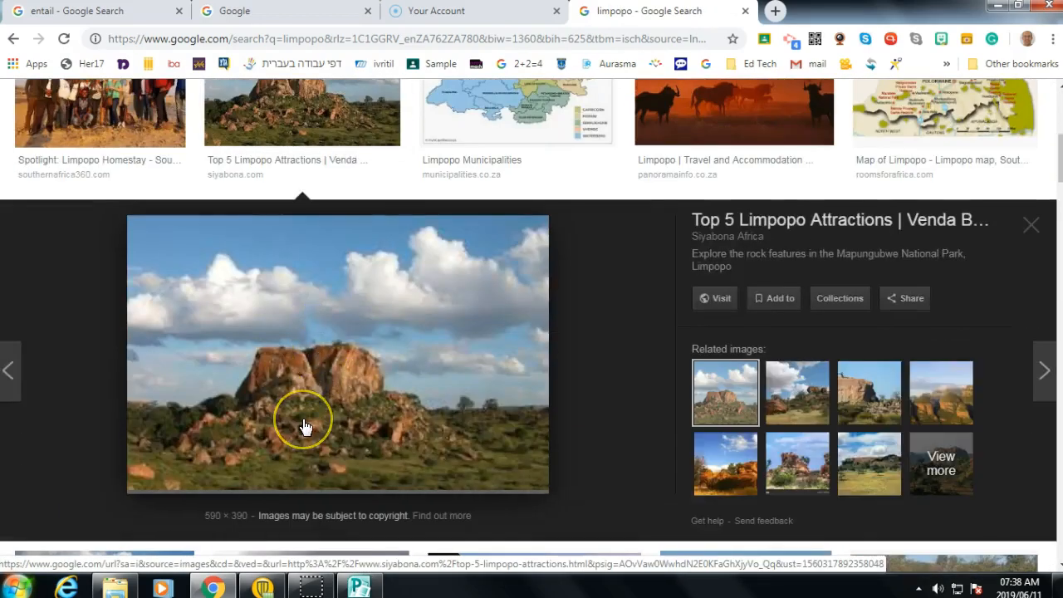
pyautogui.rightClick(350, 366)
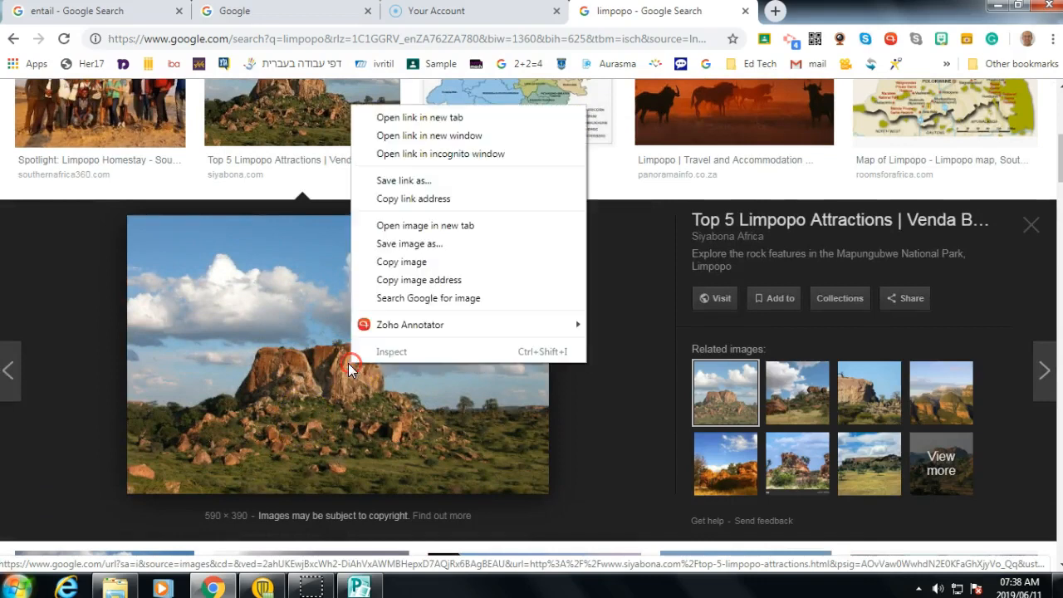
pyautogui.rightClick(307, 376)
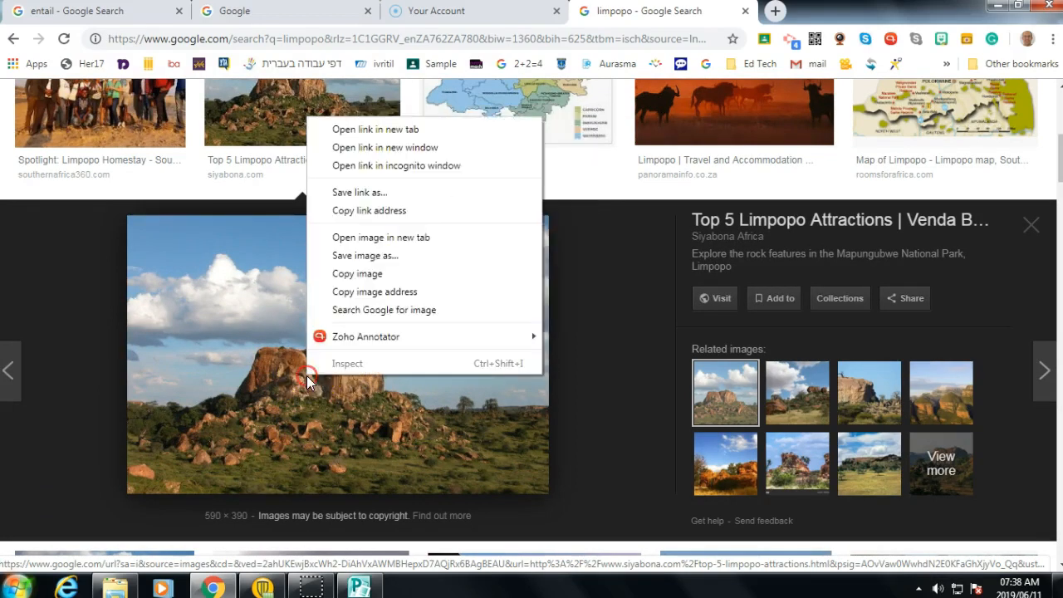
pyautogui.click(356, 274)
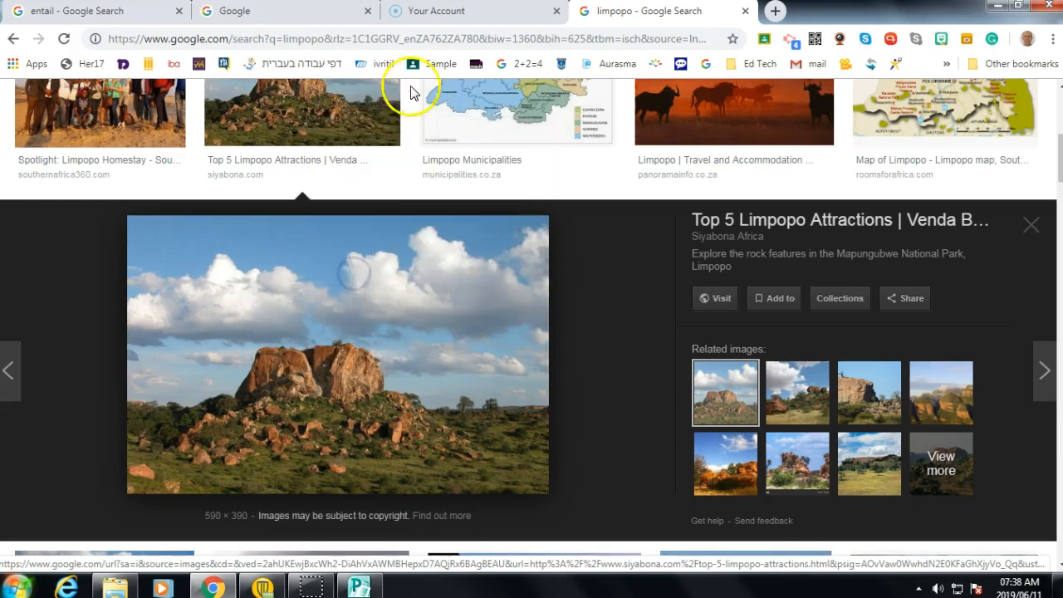
# - Switch back to Publisher and paste the copied photo from the empty area beside page 2
pyautogui.moveTo(358, 586)
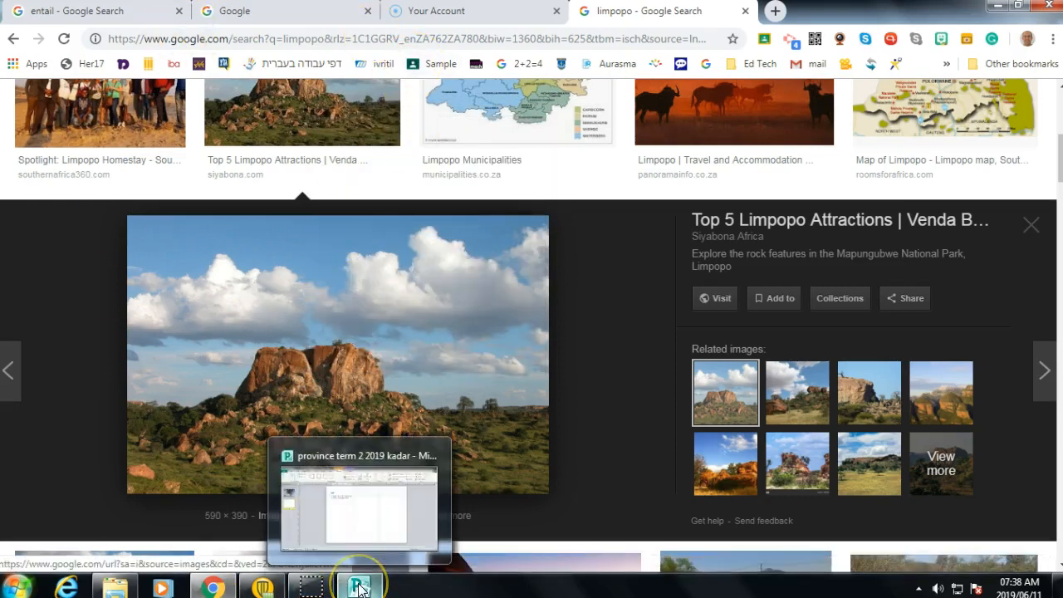
pyautogui.click(386, 460)
pyautogui.click(235, 319)
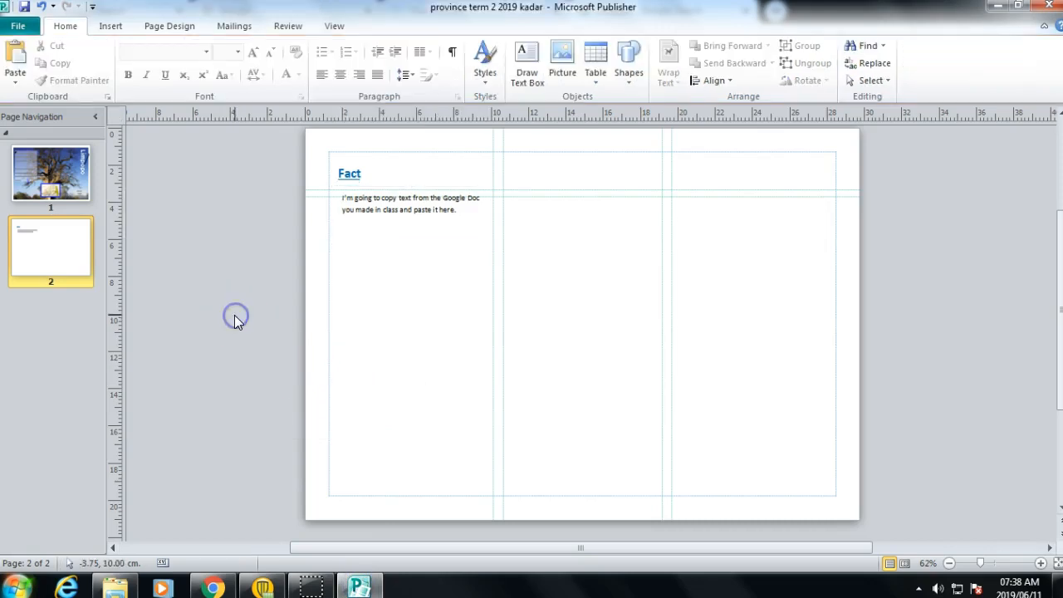
pyautogui.rightClick(234, 318)
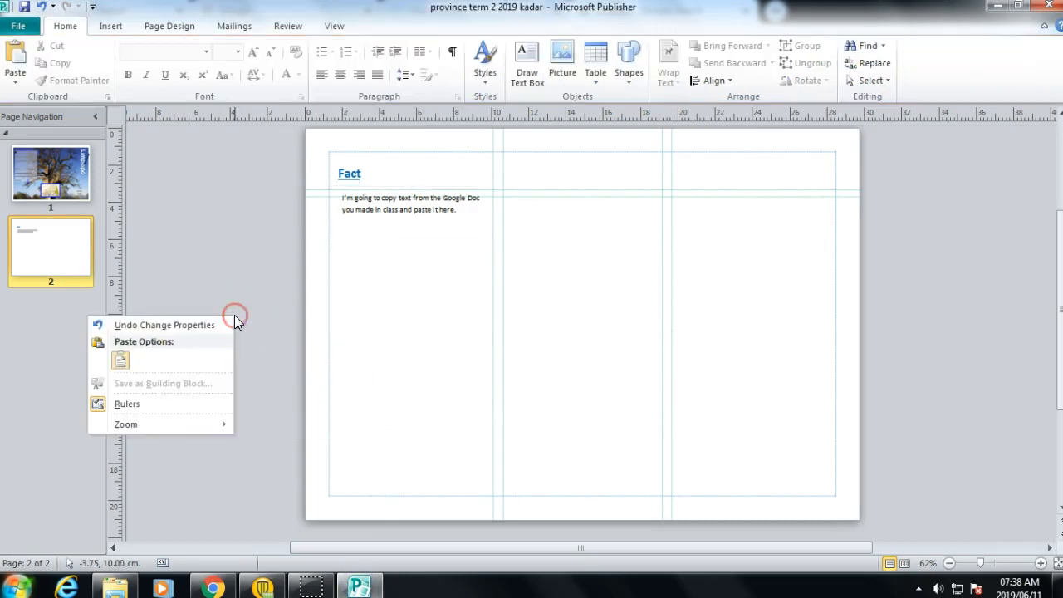
pyautogui.click(119, 359)
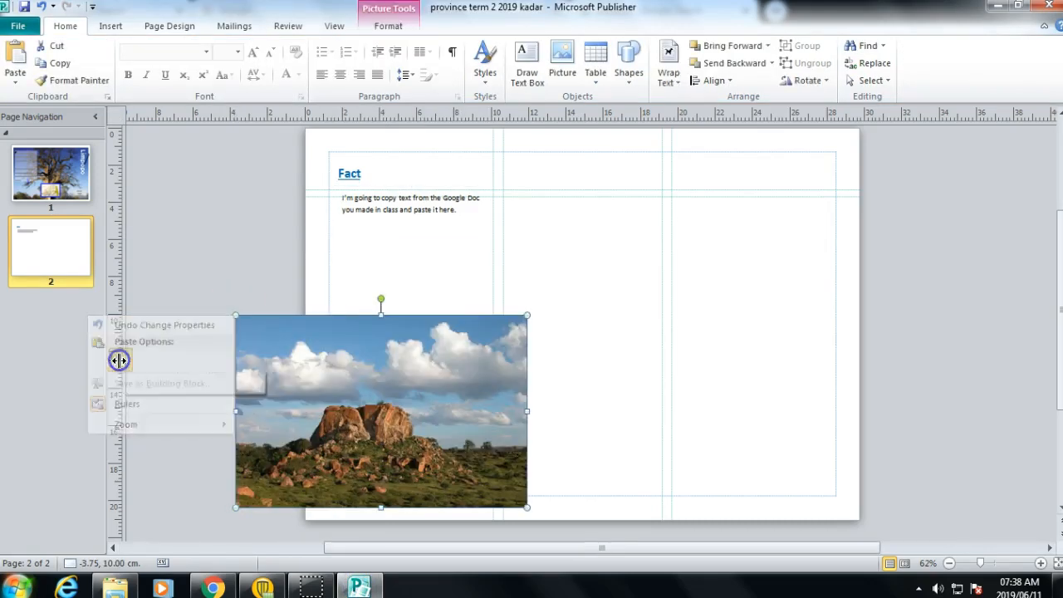
# - Shrink the pasted photo to about 9.08 × 6 cm, move it onto the page and set its text wrapping to None
pyautogui.moveTo(233, 317); pyautogui.dragTo(358, 397)
pyautogui.moveTo(432, 440); pyautogui.dragTo(532, 348)
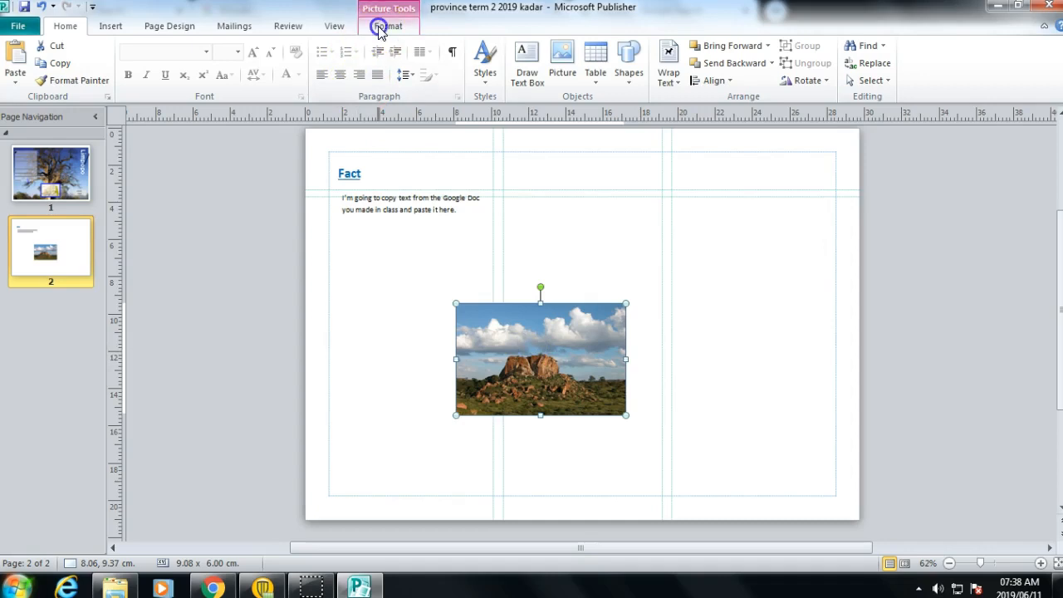
pyautogui.click(440, 28)
pyautogui.click(708, 74)
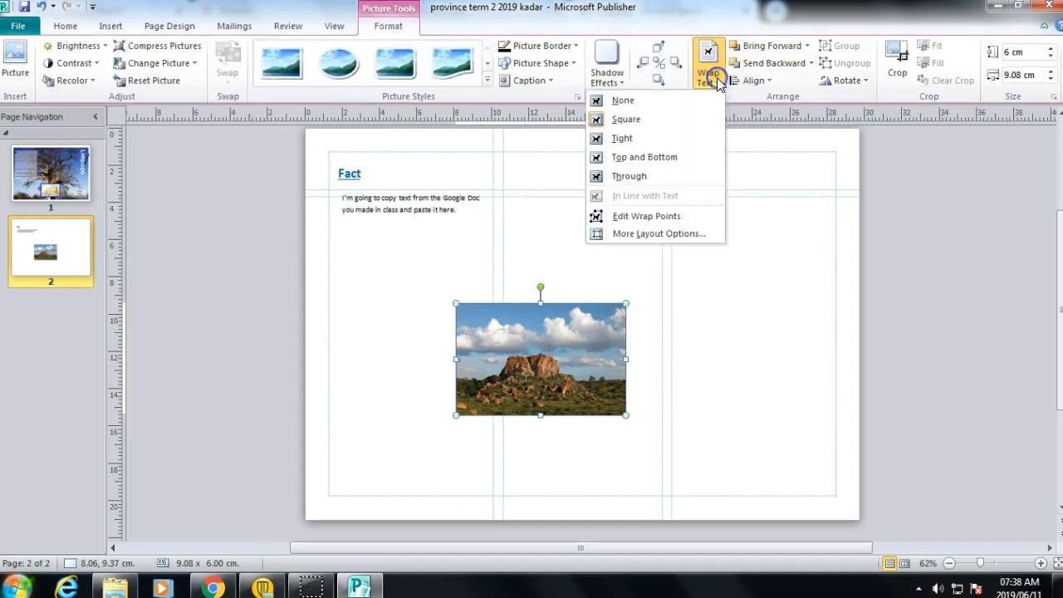
pyautogui.click(624, 100)
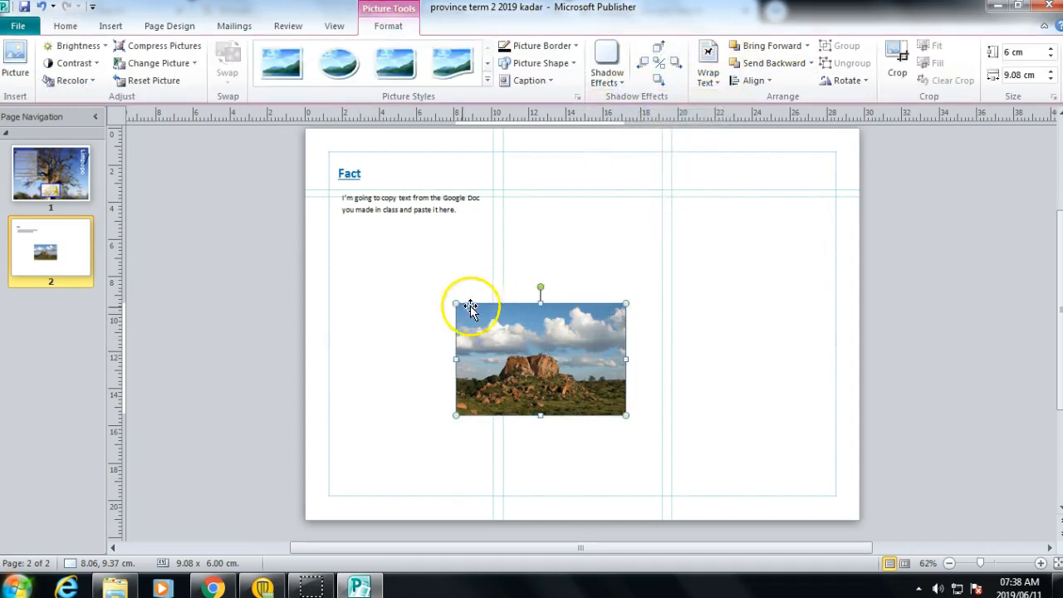
# - Shrink the photo to about 7.09 × 4.69 cm and place it at the bottom of the first column
pyautogui.moveTo(455, 305); pyautogui.dragTo(496, 327)
pyautogui.moveTo(556, 370); pyautogui.dragTo(419, 250)
pyautogui.click(708, 73)
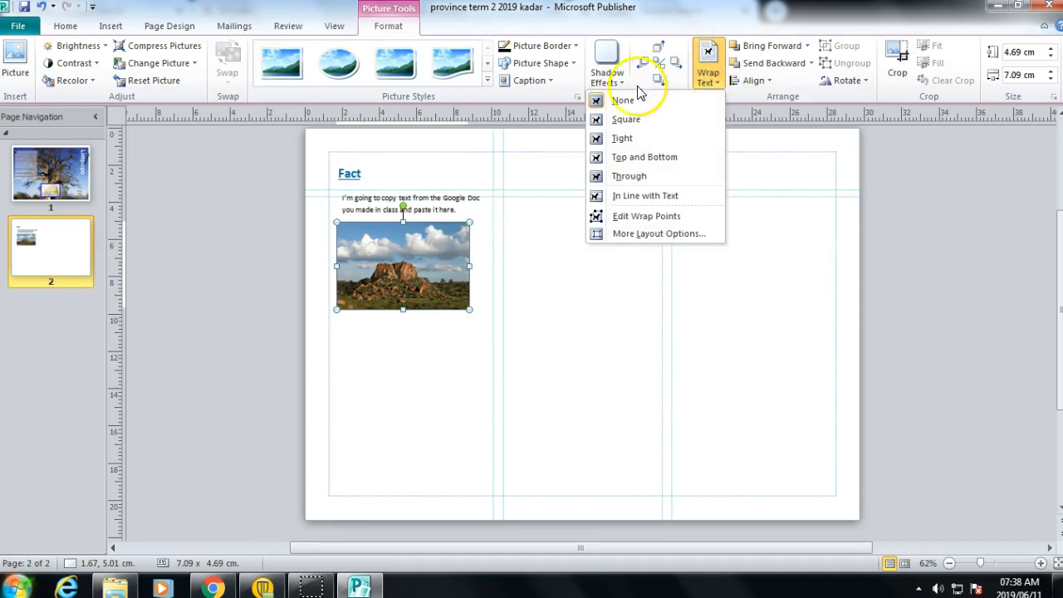
pyautogui.click(389, 268)
pyautogui.click(436, 378)
pyautogui.moveTo(402, 240); pyautogui.dragTo(411, 449)
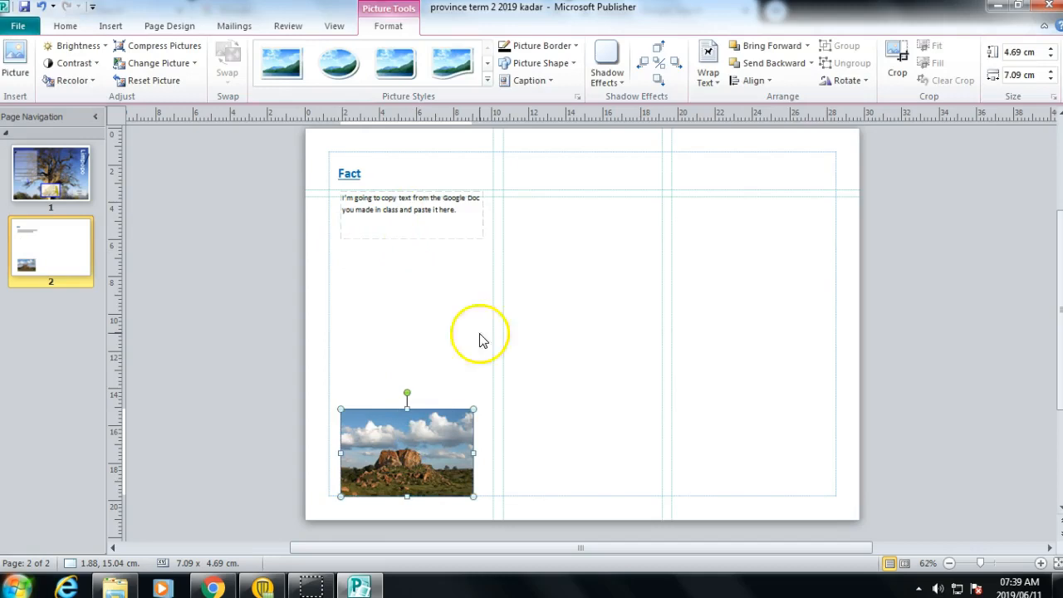